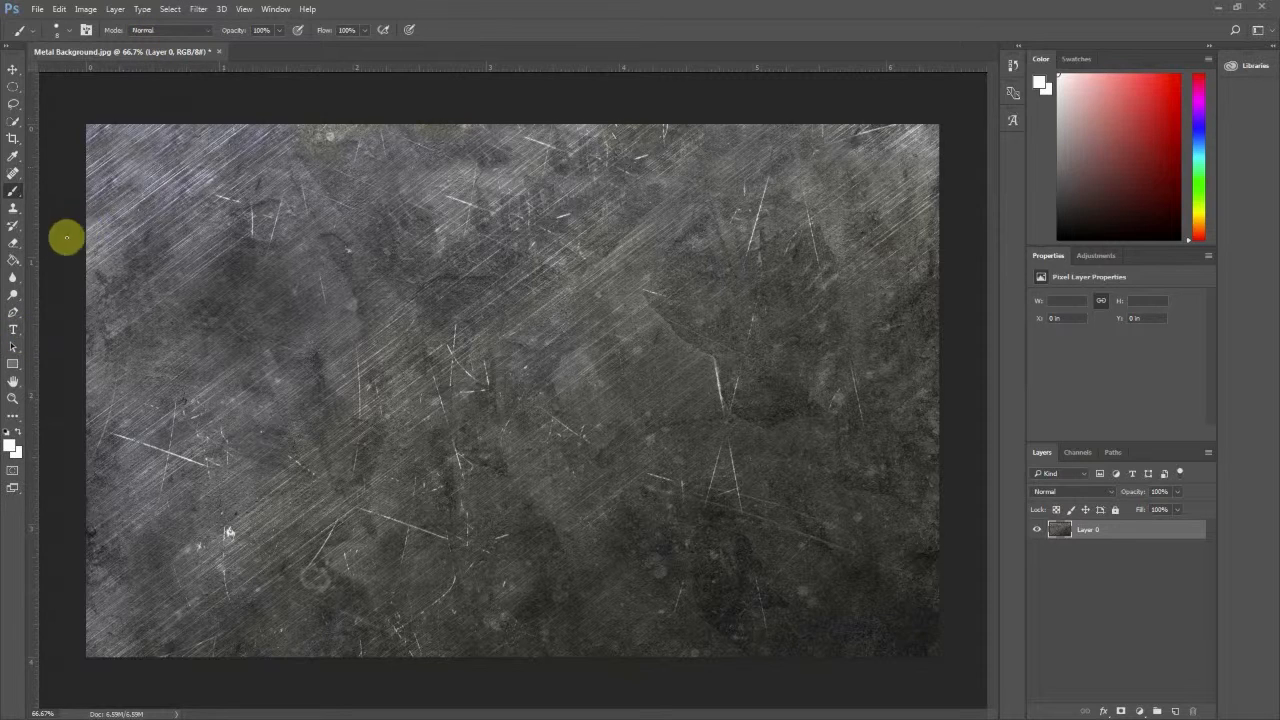
# - Add the title text "BEOWULF" in black Old English Text MT at 72 pt across the middle of the metal background
pyautogui.click(12, 336)
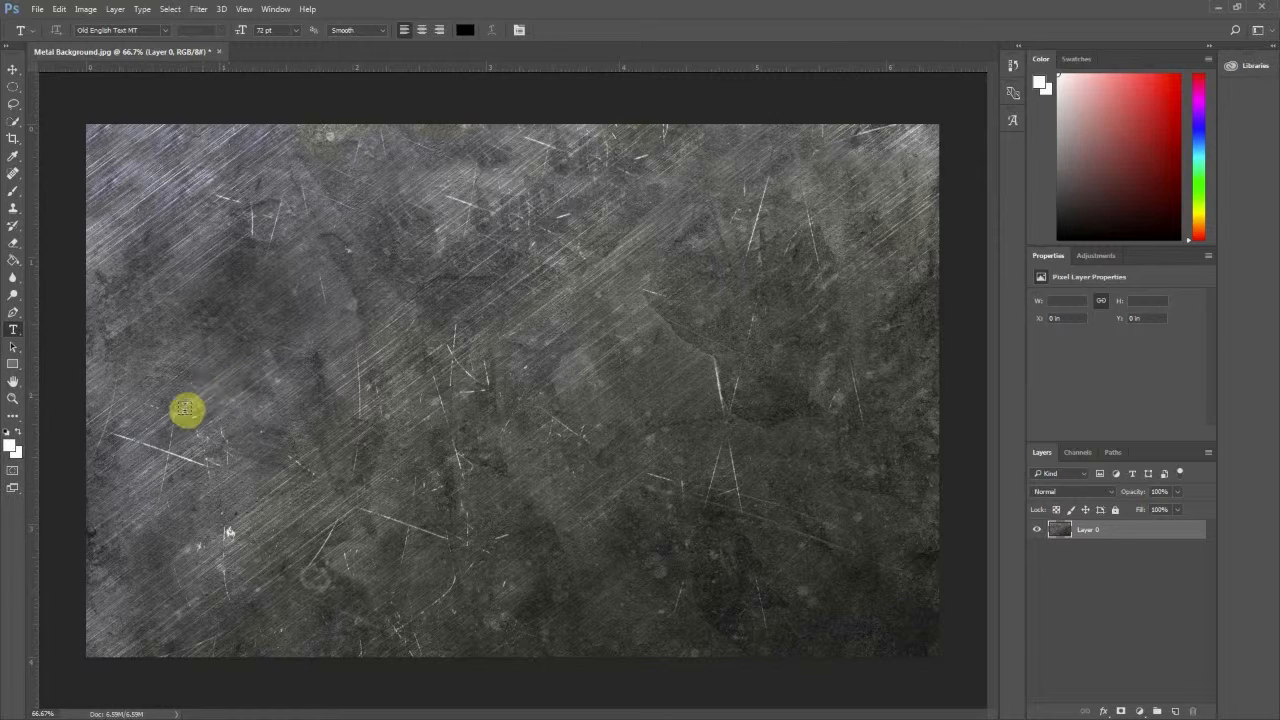
pyautogui.click(183, 409)
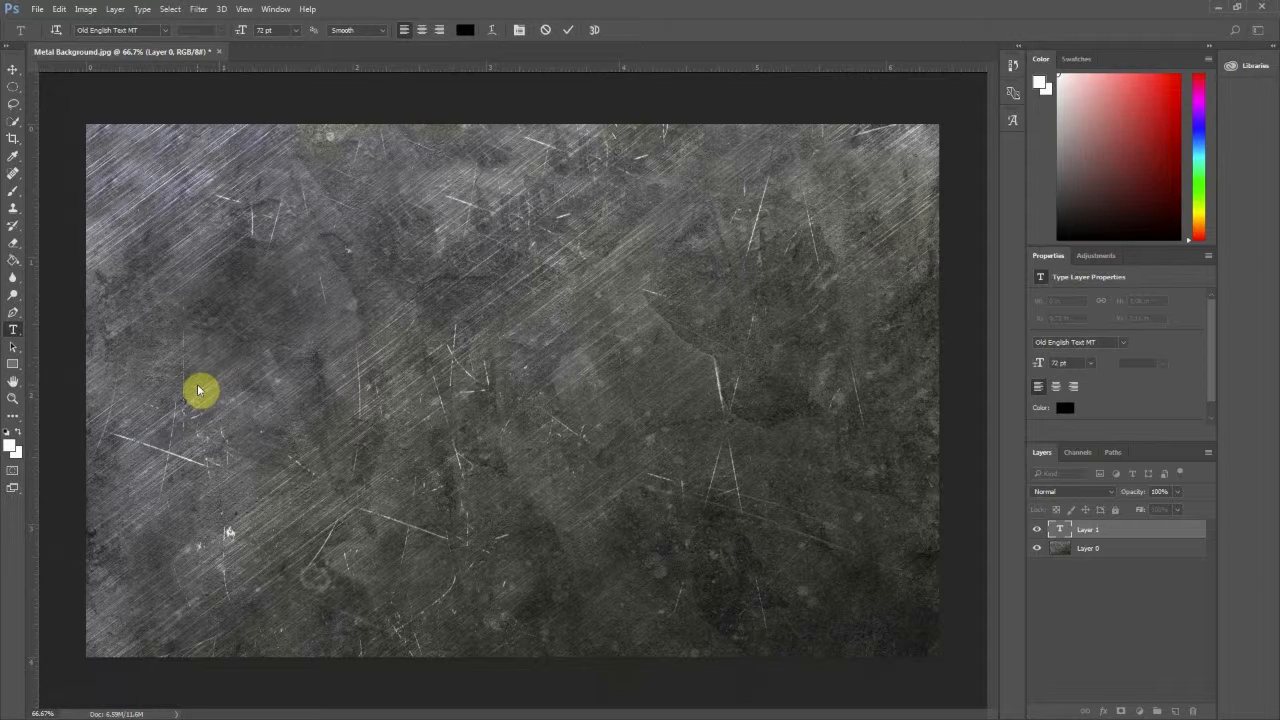
pyautogui.write('BEOWUL')
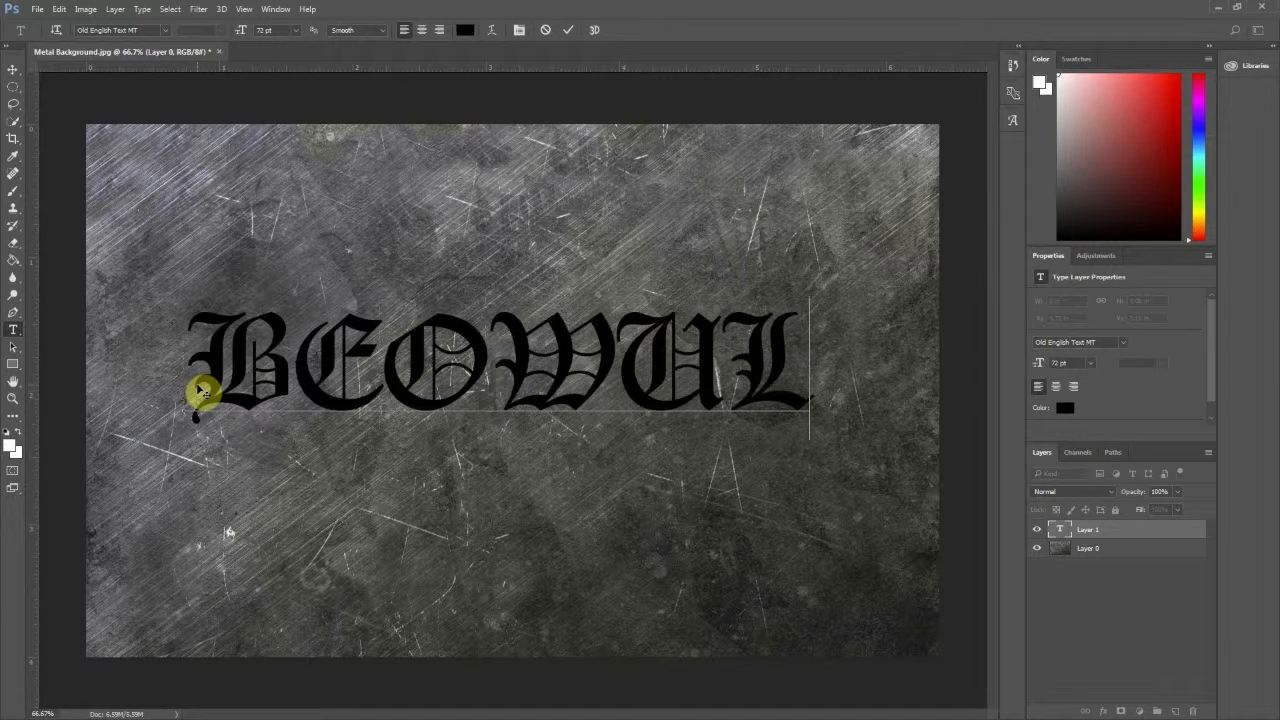
pyautogui.write('F')
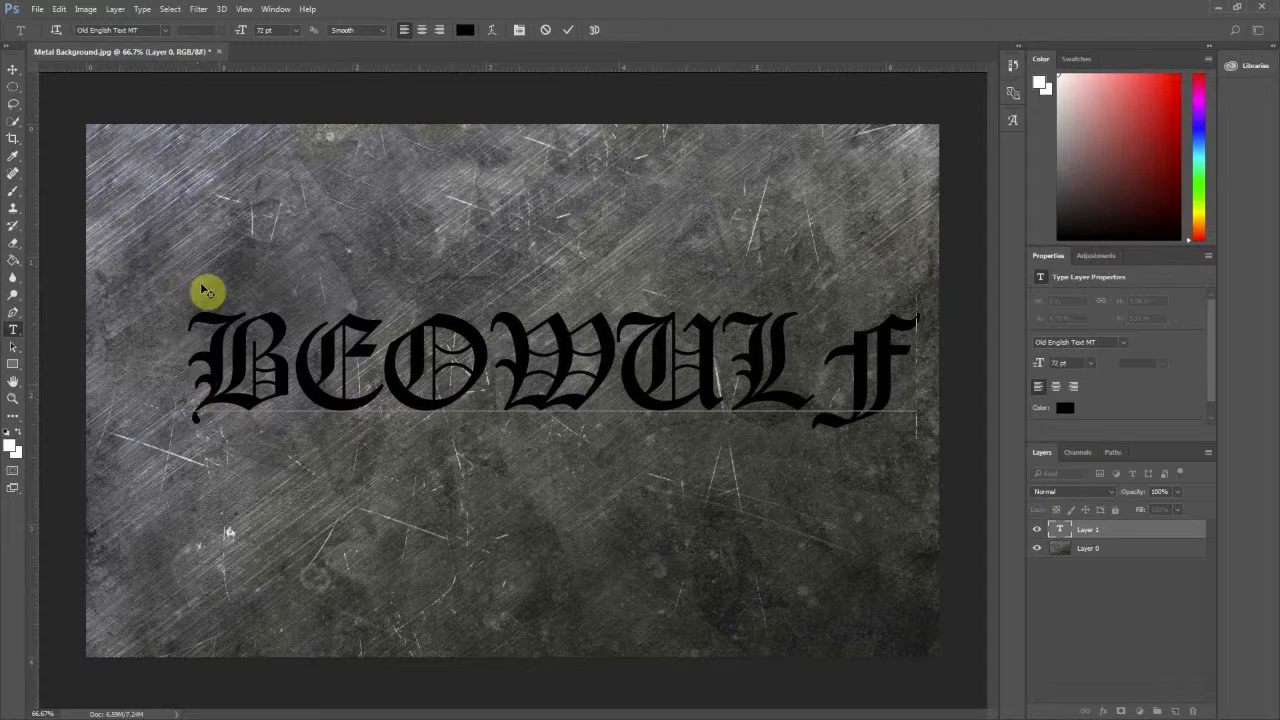
pyautogui.click(569, 31)
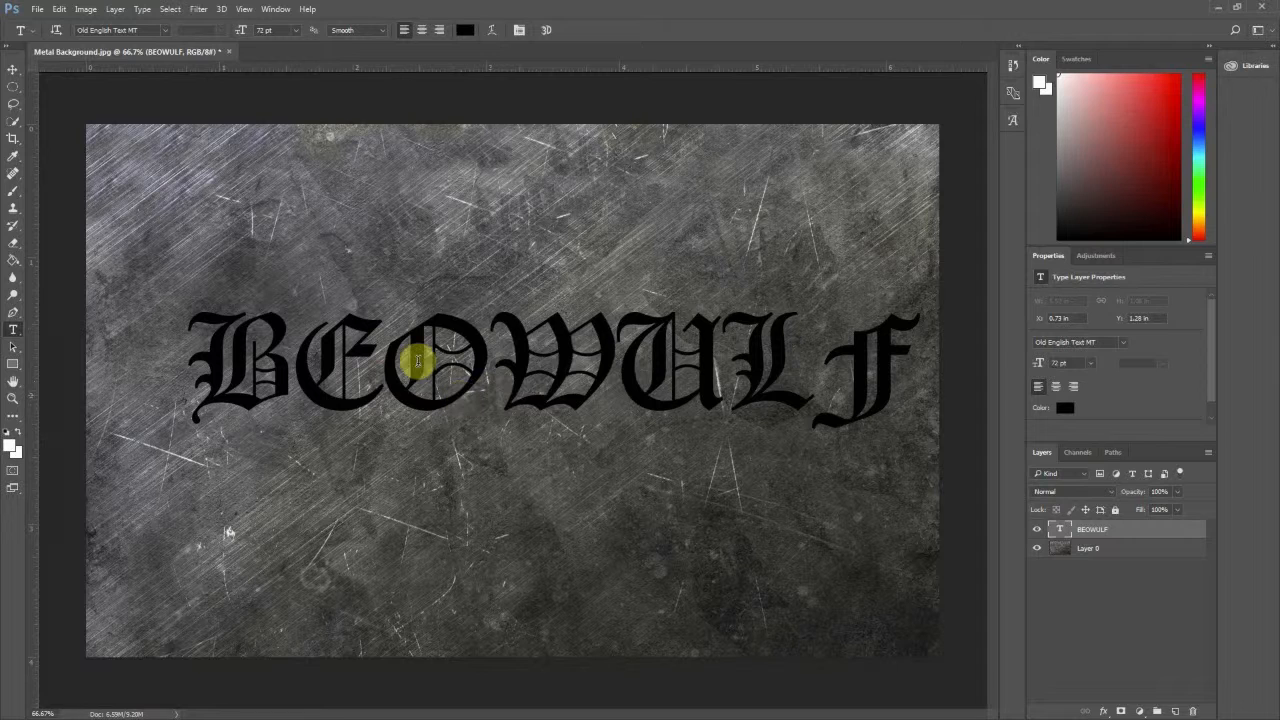
# - Center the BEOWULF text vertically and horizontally on the whole canvas, then clear the selection
pyautogui.click(13, 70)
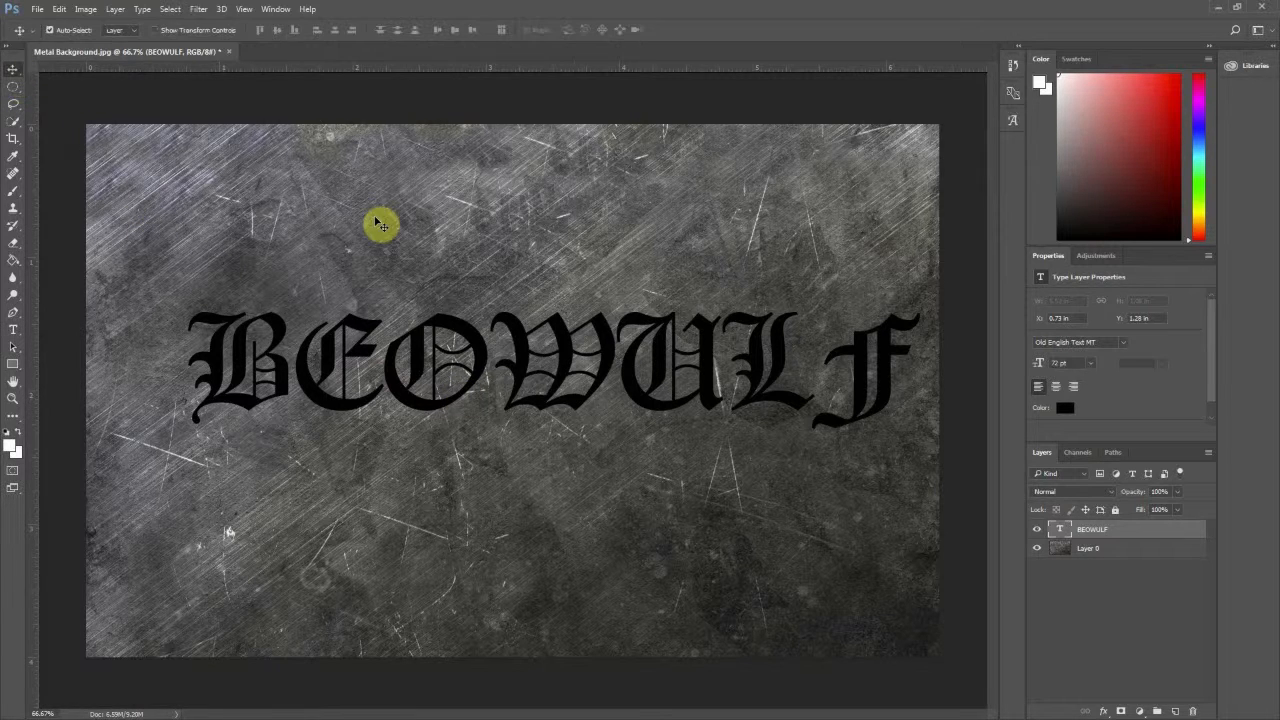
pyautogui.press('ctrl')
pyautogui.hotkey('ctrl', 'a')
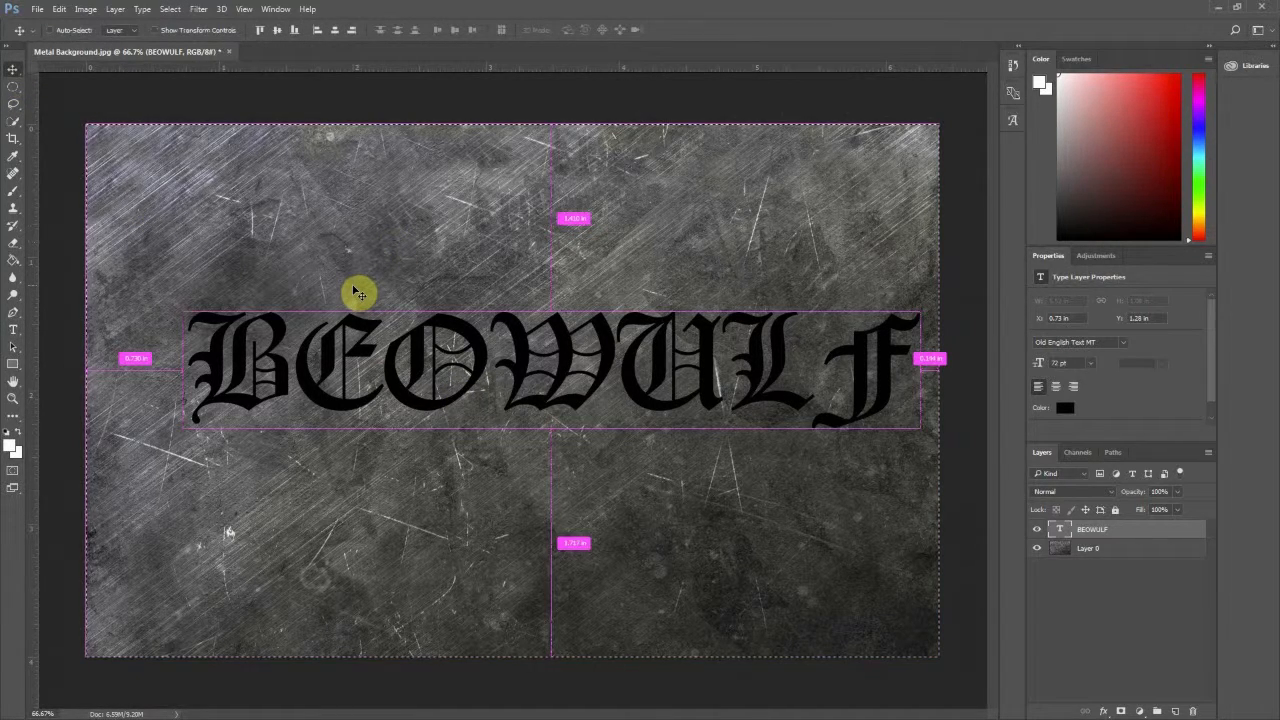
pyautogui.click(278, 32)
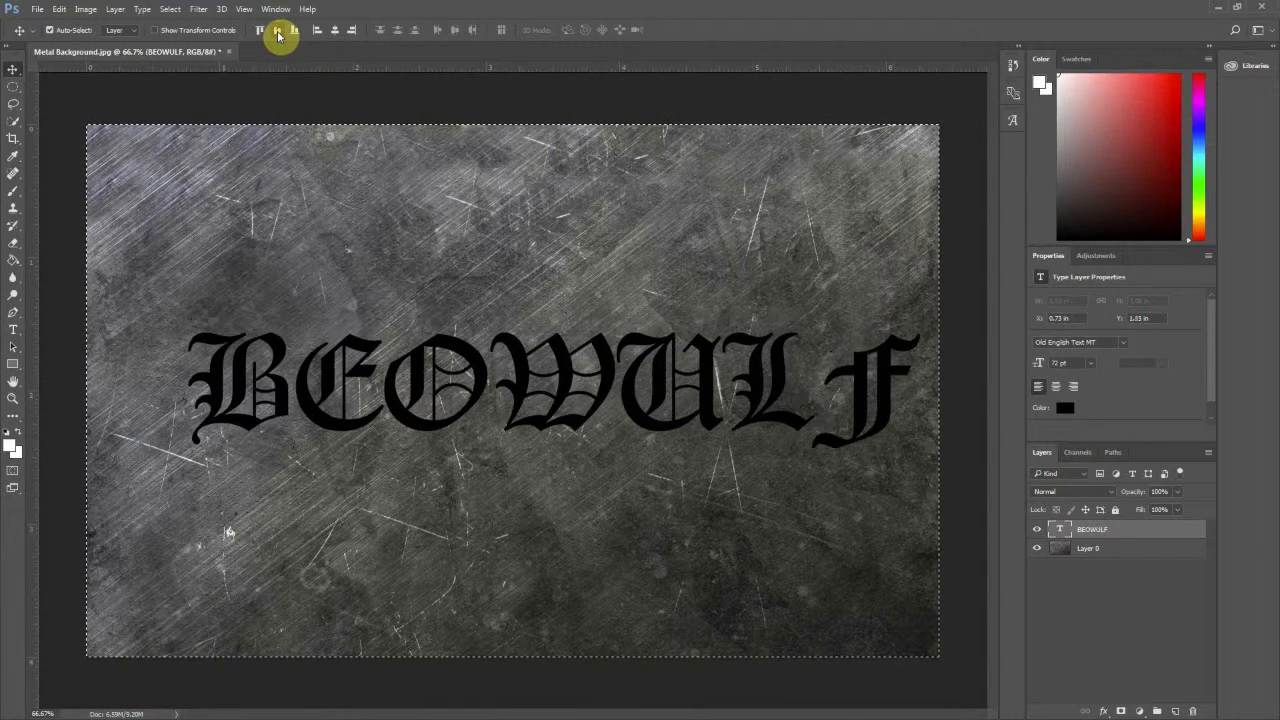
pyautogui.click(338, 31)
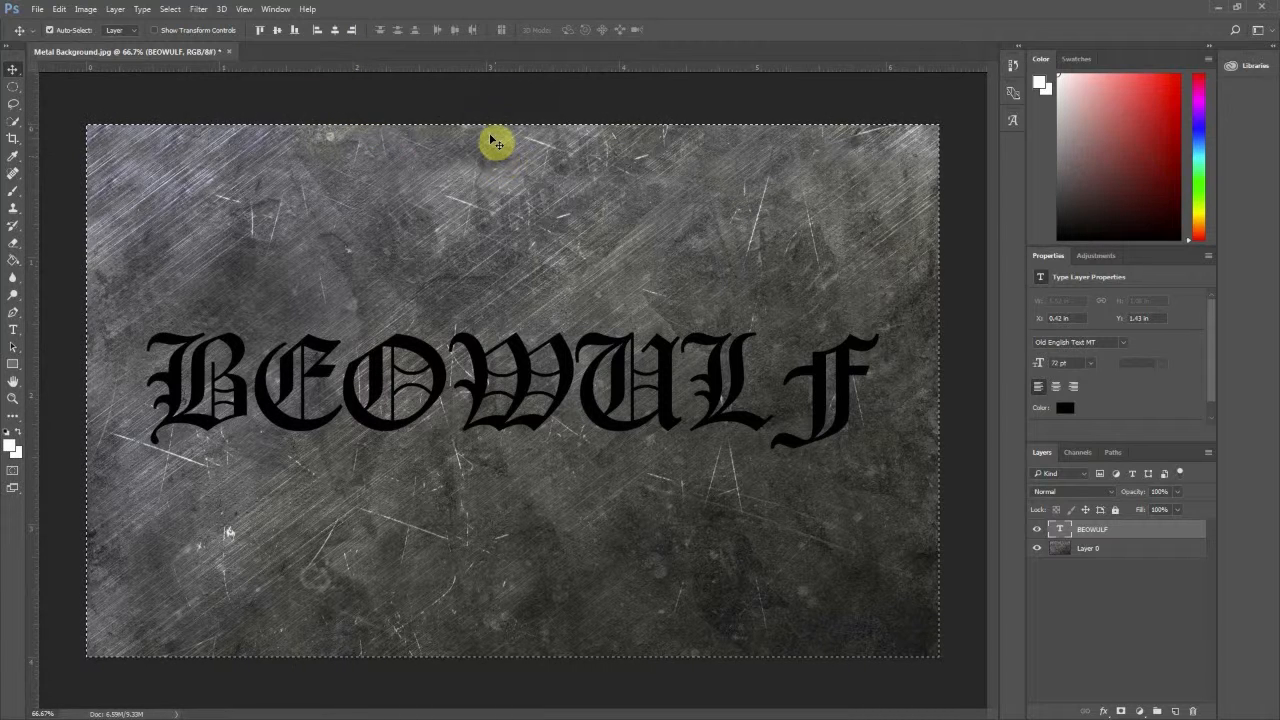
pyautogui.hotkey('ctrl', 'd')
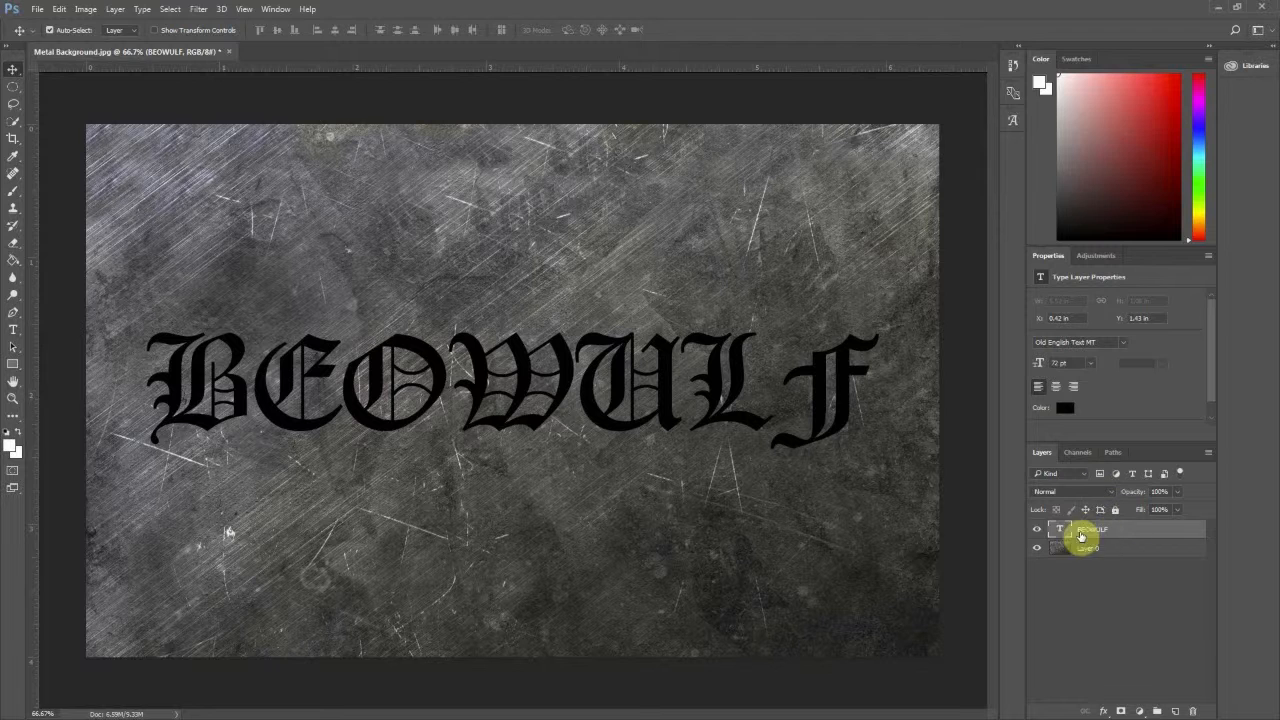
# - Add a Pattern Overlay to the BEOWULF layer, try several rock patterns, and choose the pale off-white stone pattern at 417% scale
pyautogui.click(1105, 711)
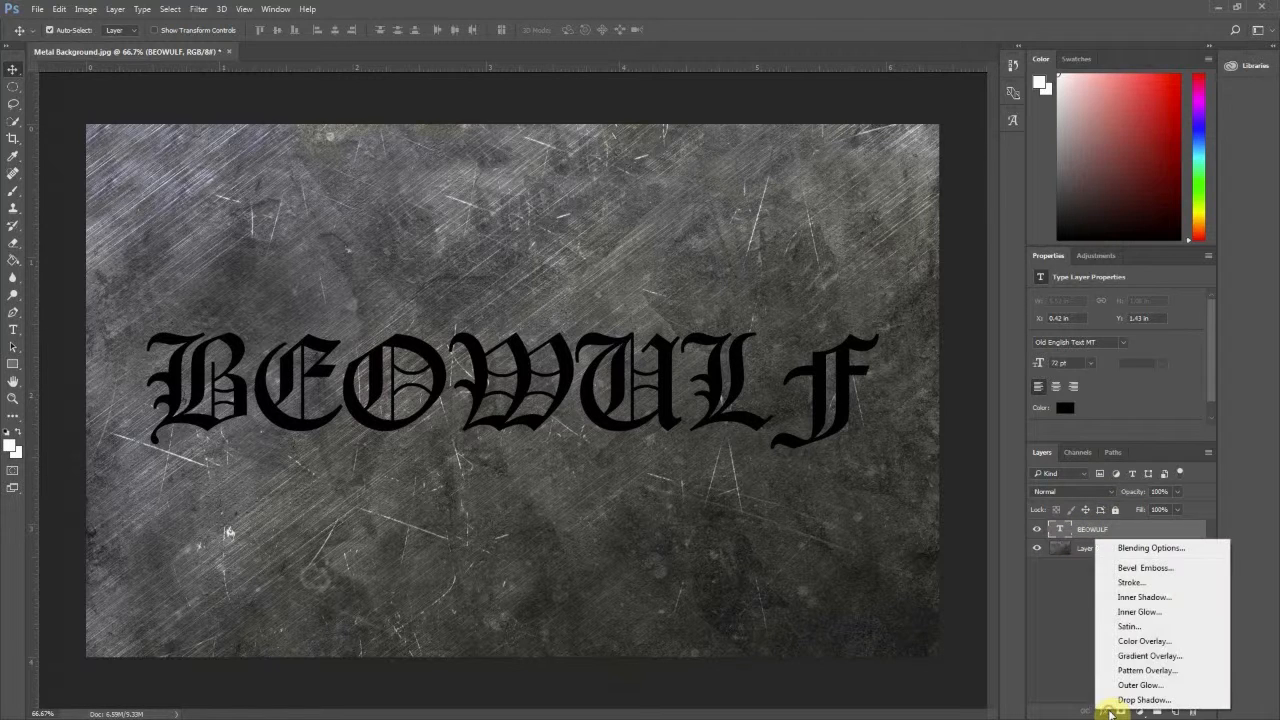
pyautogui.click(1148, 671)
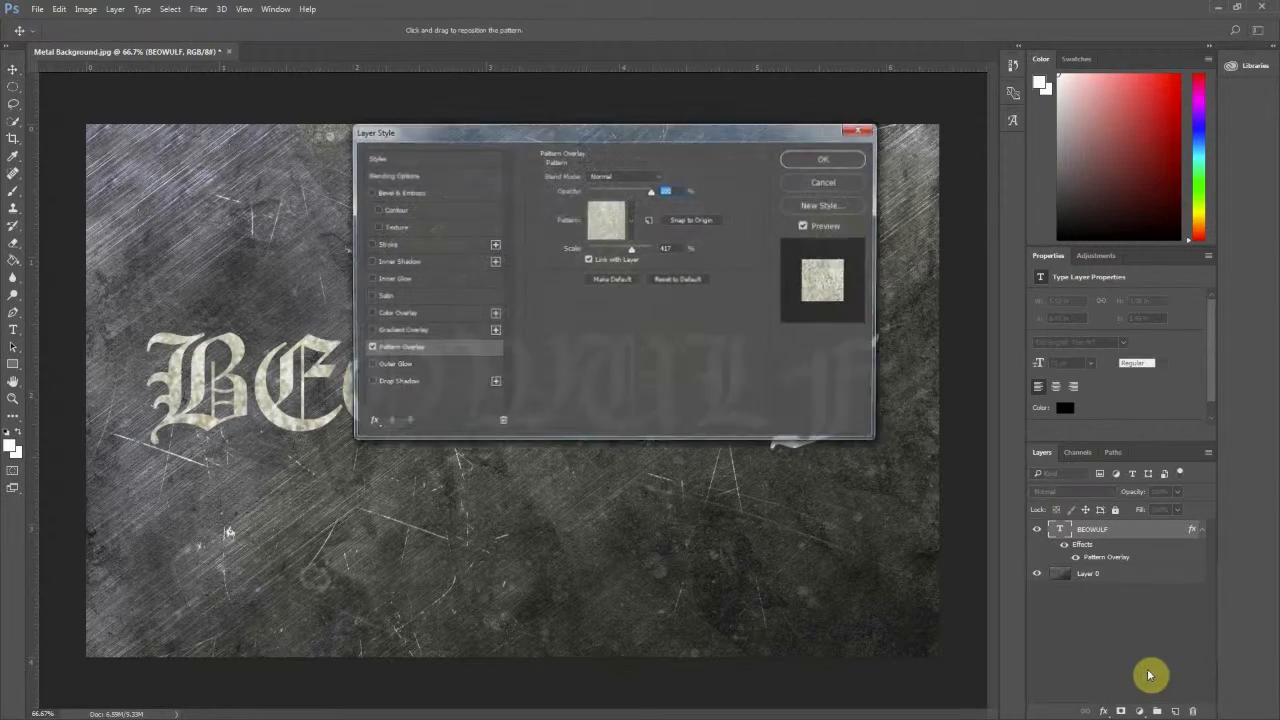
pyautogui.moveTo(566, 140); pyautogui.dragTo(611, 42)
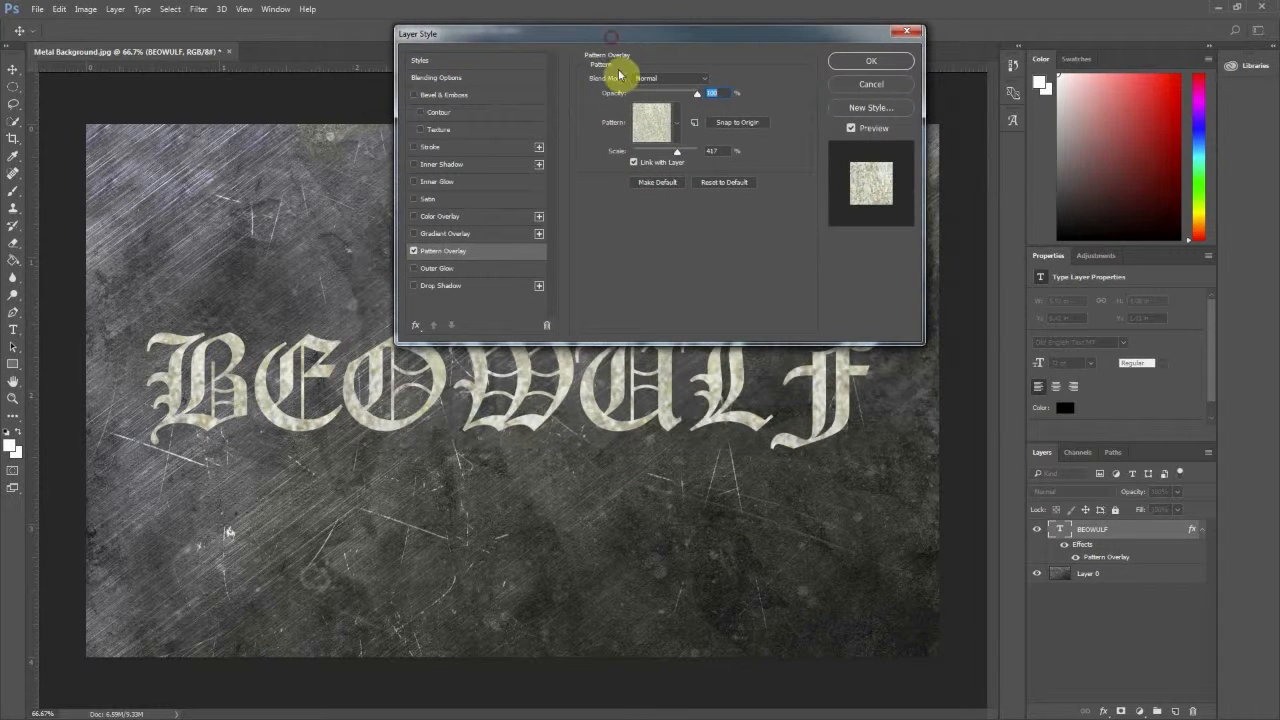
pyautogui.click(676, 121)
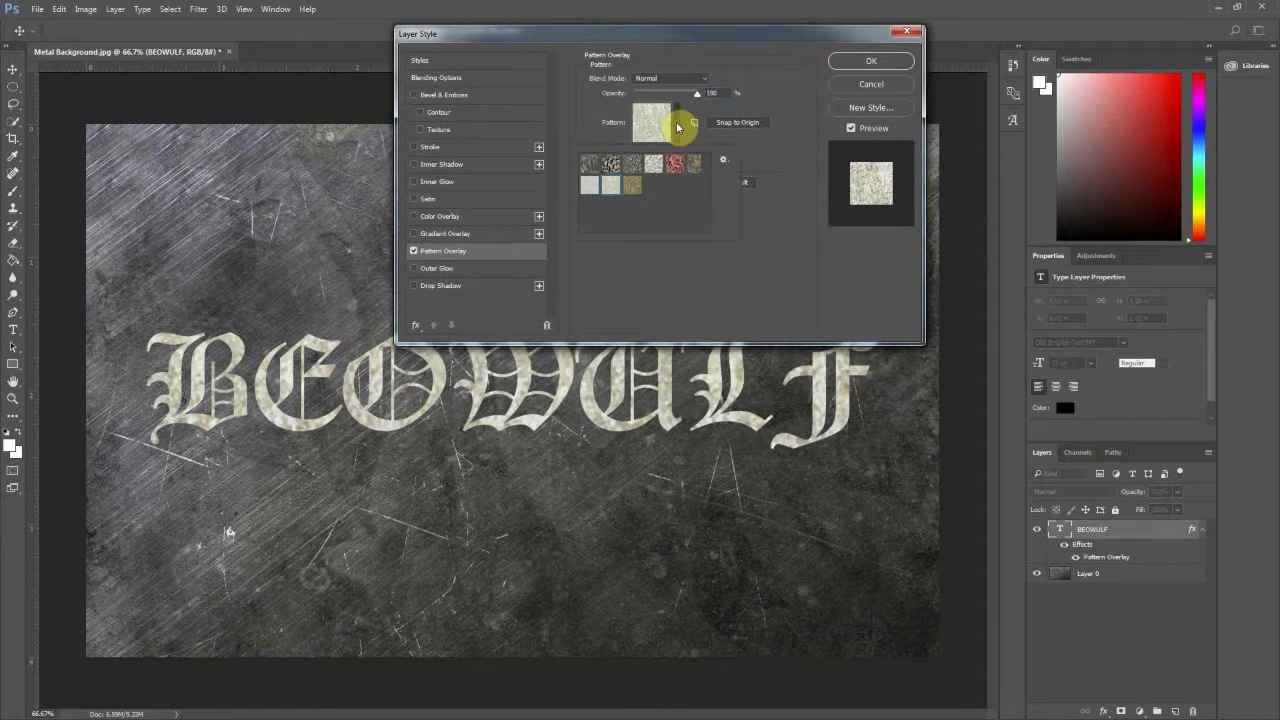
pyautogui.click(592, 166)
pyautogui.click(609, 165)
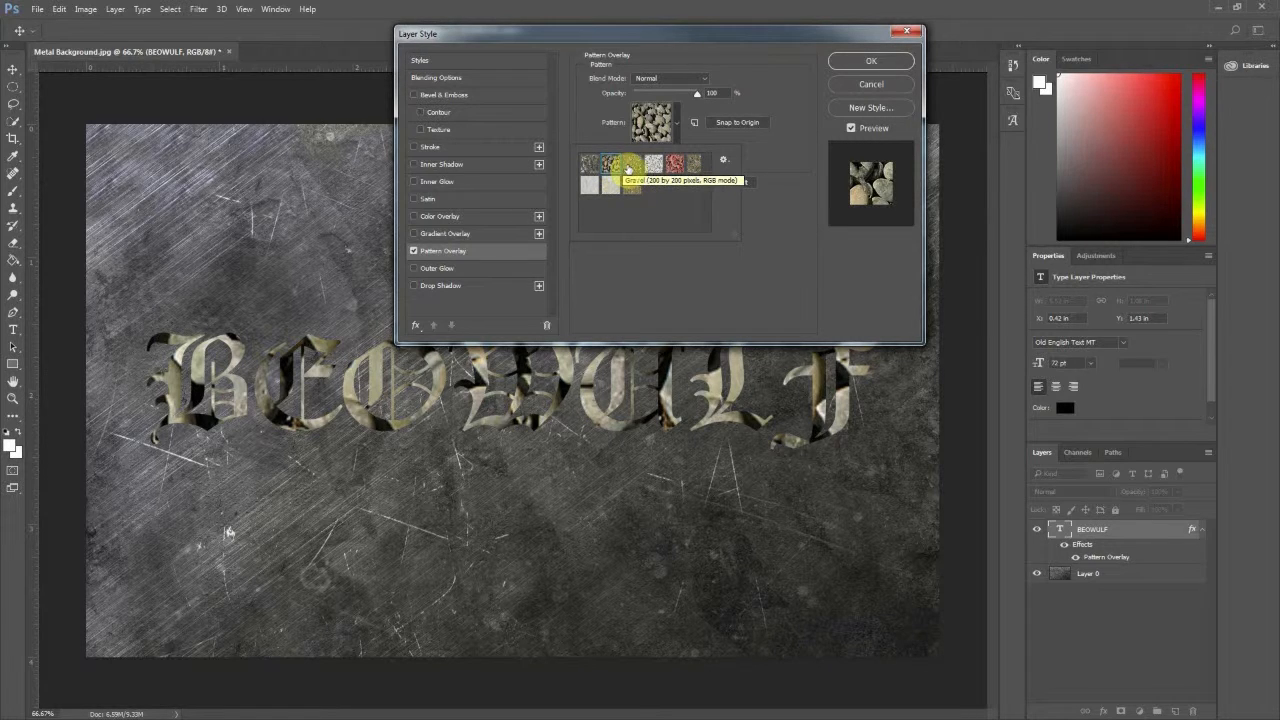
pyautogui.click(630, 168)
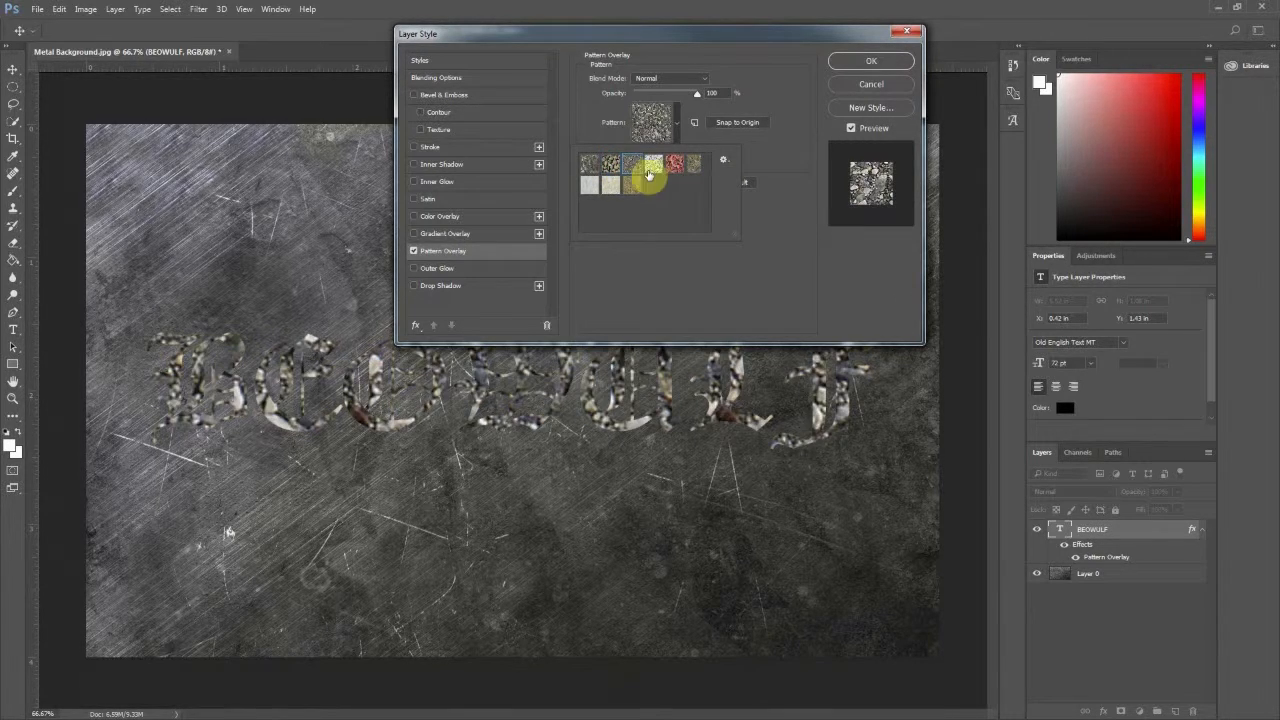
pyautogui.click(610, 190)
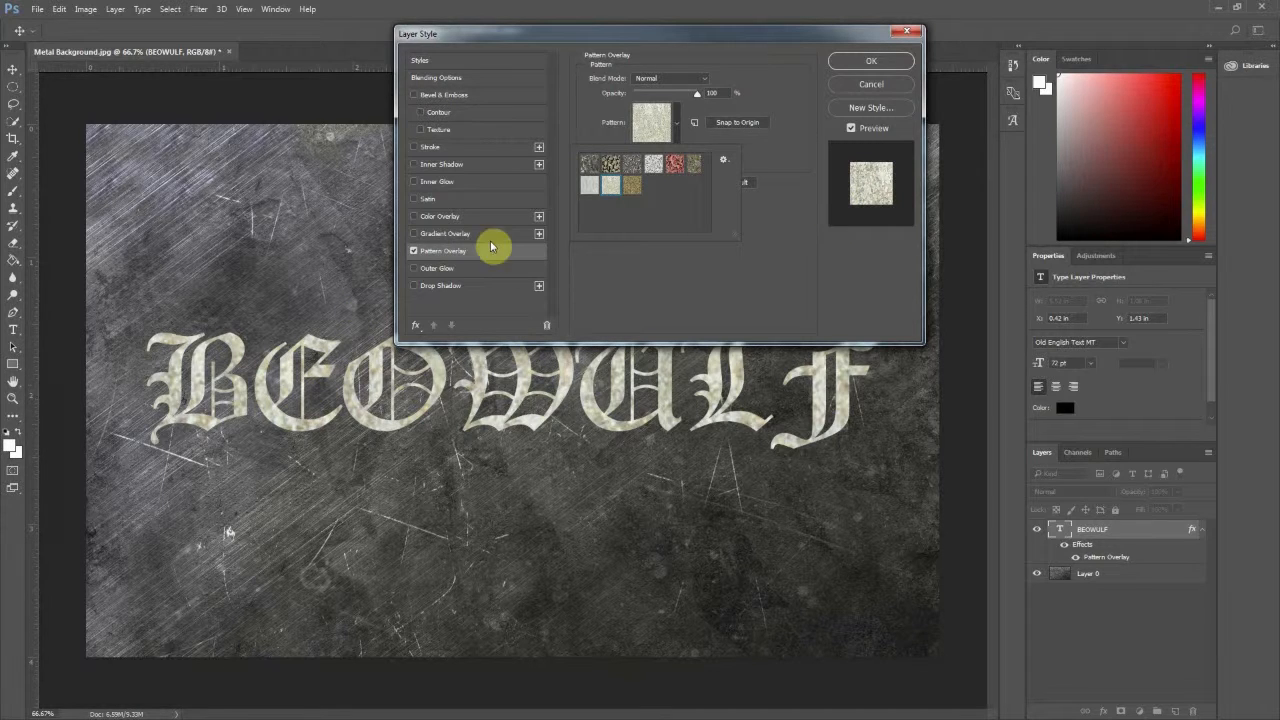
# - Add an Inner Bevel with Chisel Hard technique, 140% depth, 250 px size, Soft Light highlight in ffd387, and enable its Contour
pyautogui.click(433, 96)
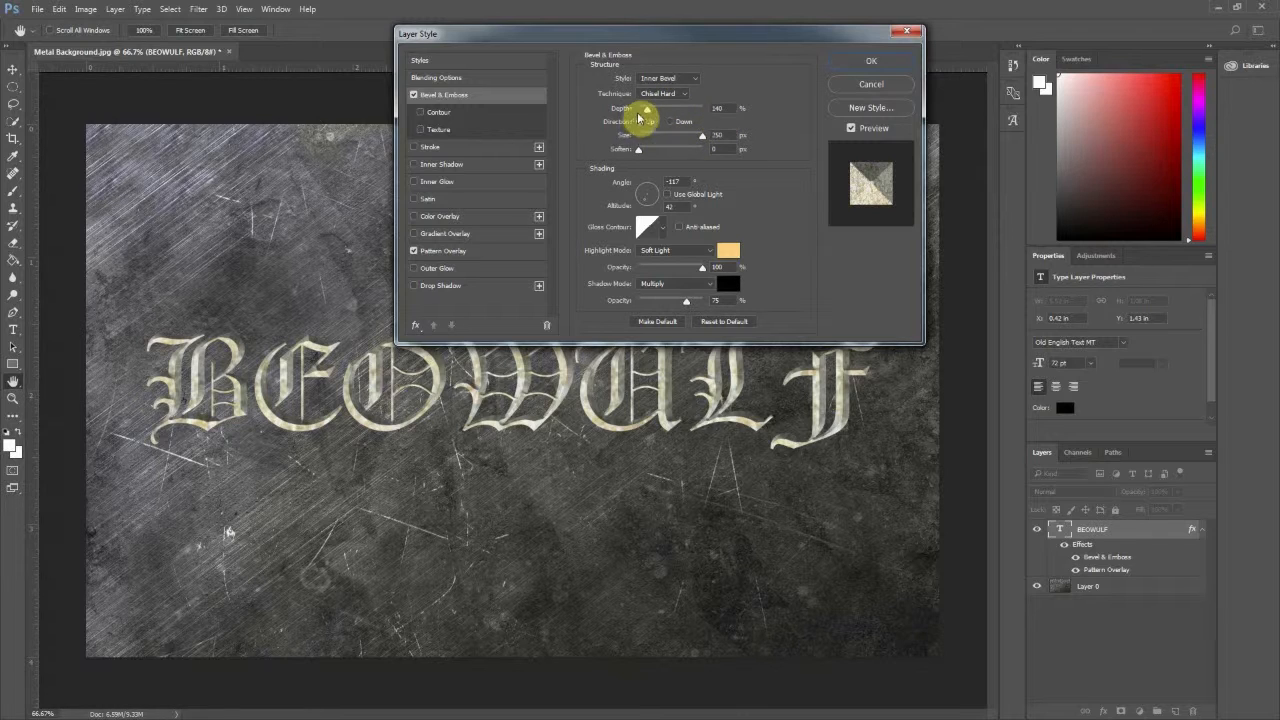
pyautogui.moveTo(648, 114); pyautogui.dragTo(656, 113)
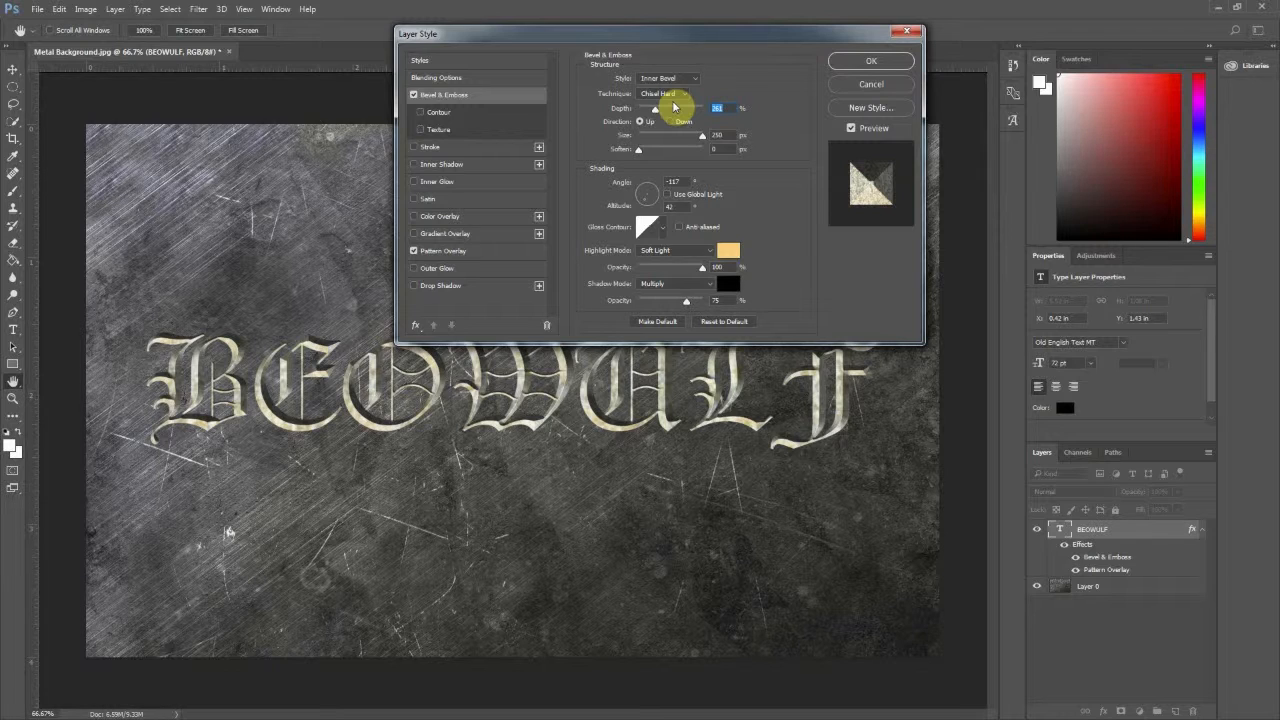
pyautogui.write('140')
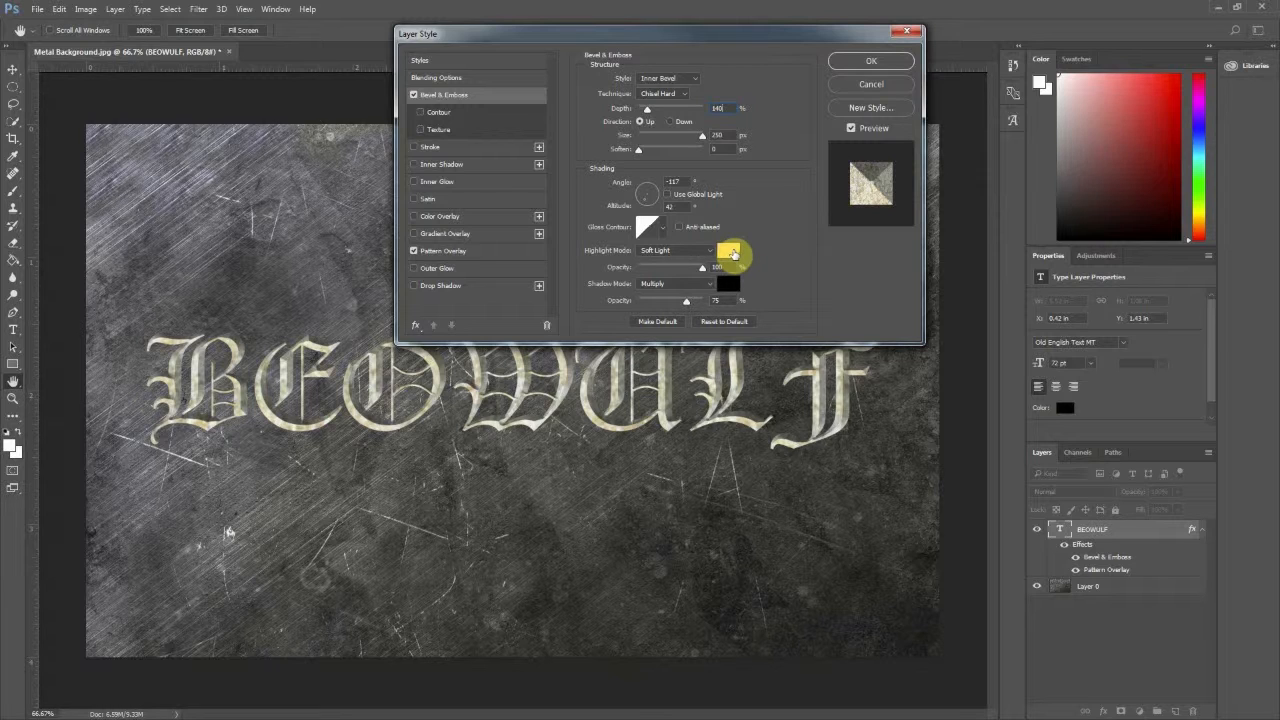
pyautogui.click(733, 253)
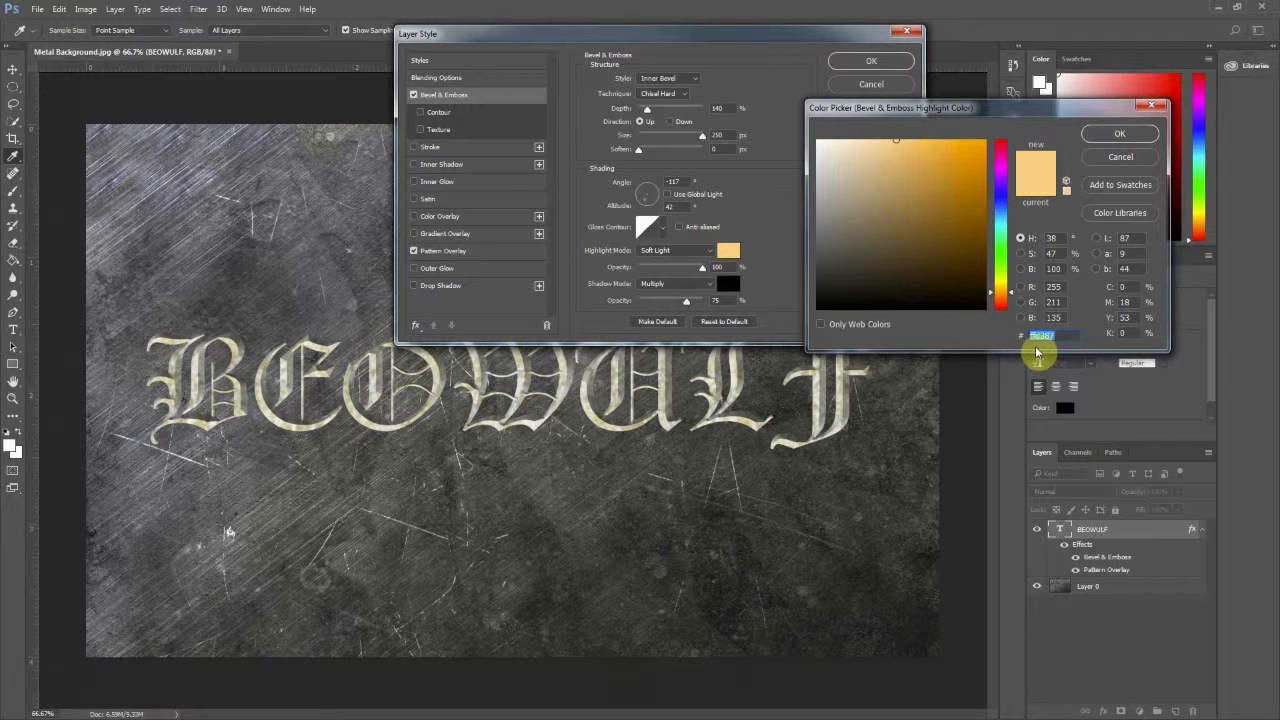
pyautogui.click(1120, 134)
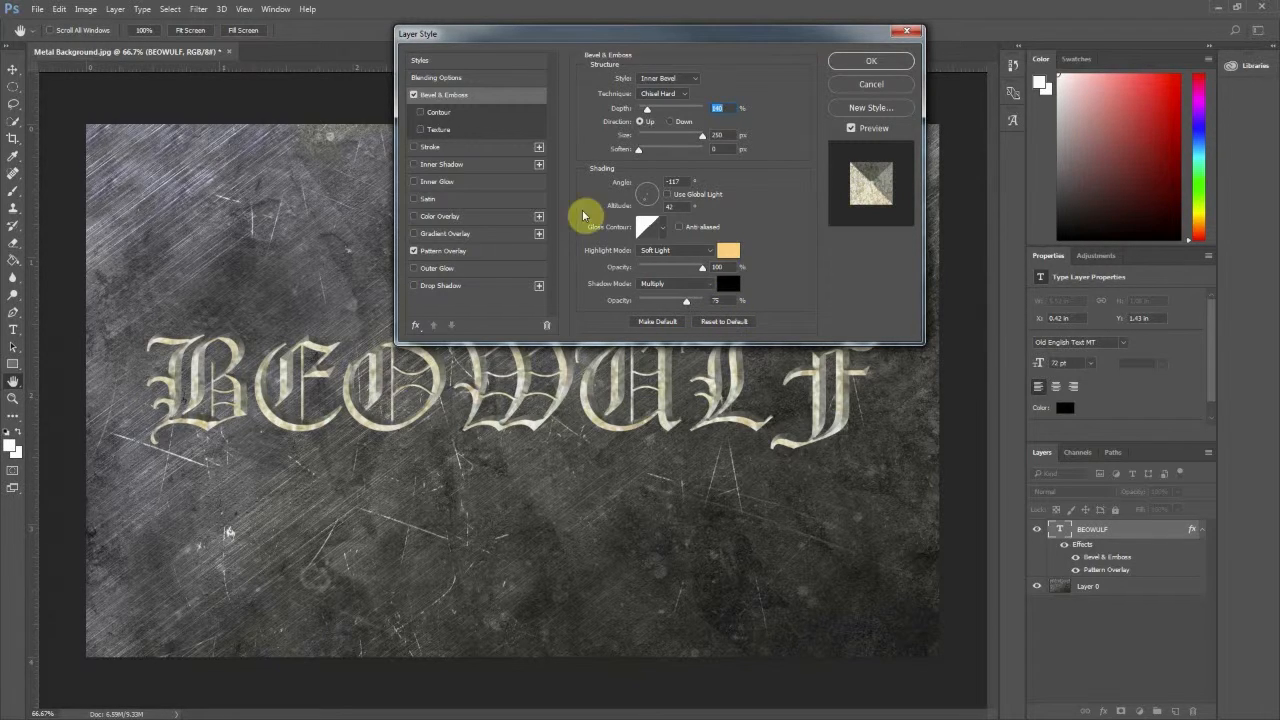
pyautogui.click(421, 112)
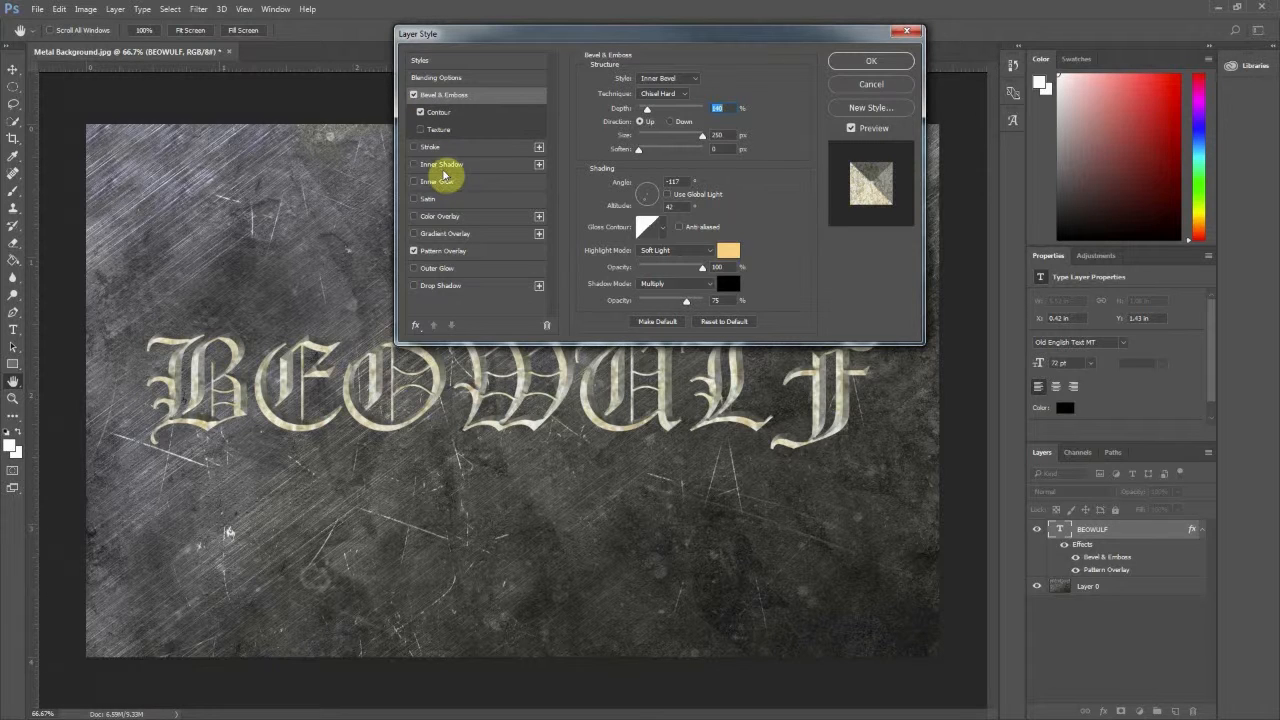
# - Add an Inner Shadow of 42 px size and a Drop Shadow with 50% opacity and 20 px distance to the text, and apply the style
pyautogui.click(443, 165)
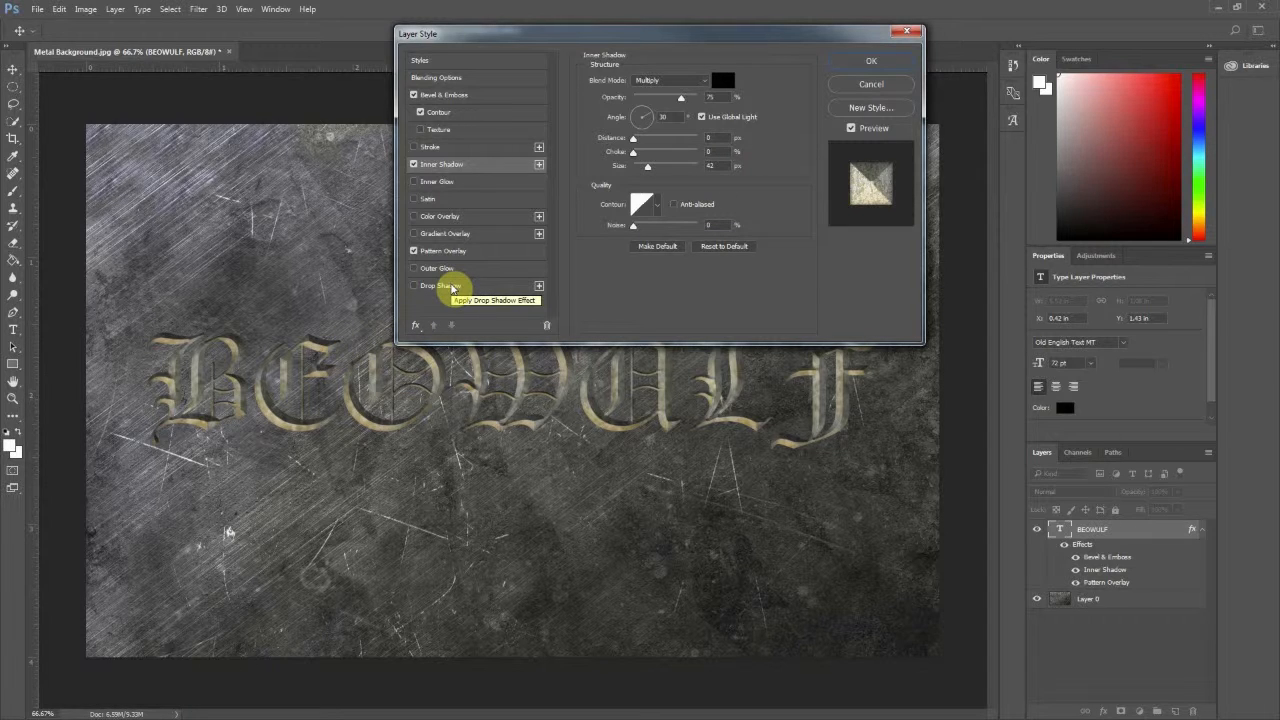
pyautogui.click(445, 286)
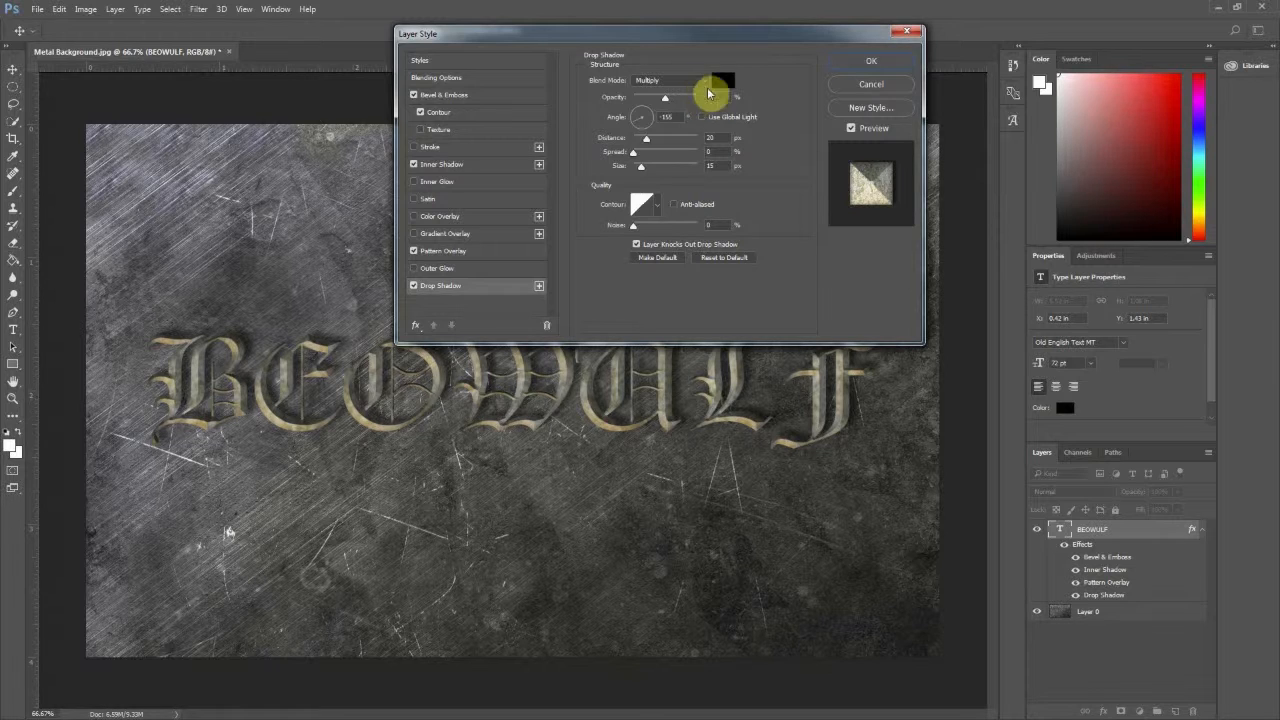
pyautogui.doubleClick(709, 95)
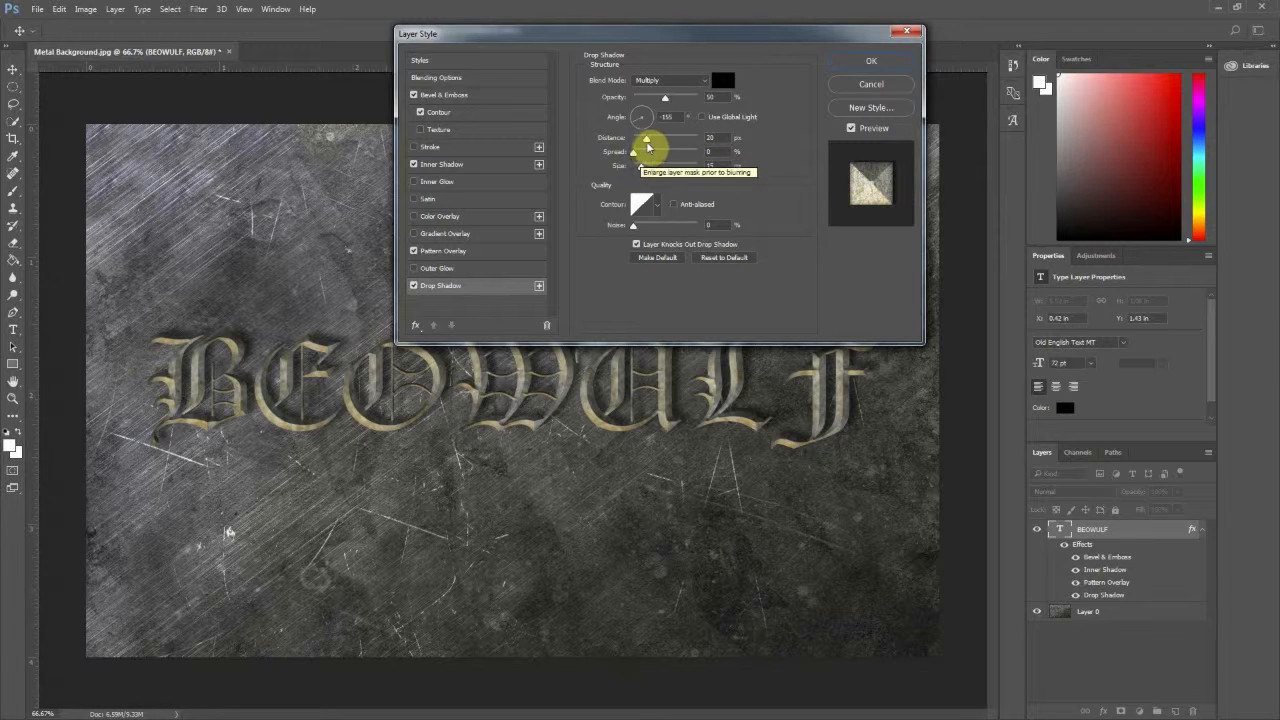
pyautogui.moveTo(648, 141)
pyautogui.mouseDown()
pyautogui.moveTo(660, 141)
pyautogui.moveTo(645, 140)
pyautogui.mouseUp()
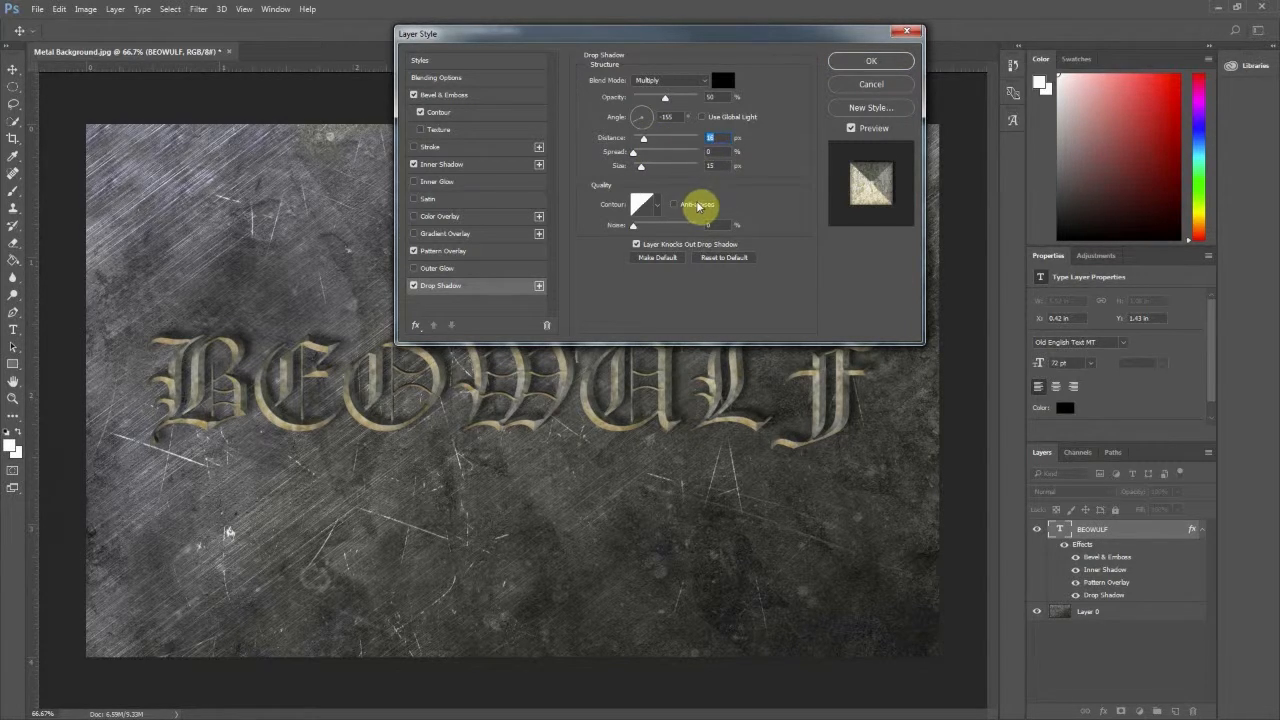
pyautogui.write('15')
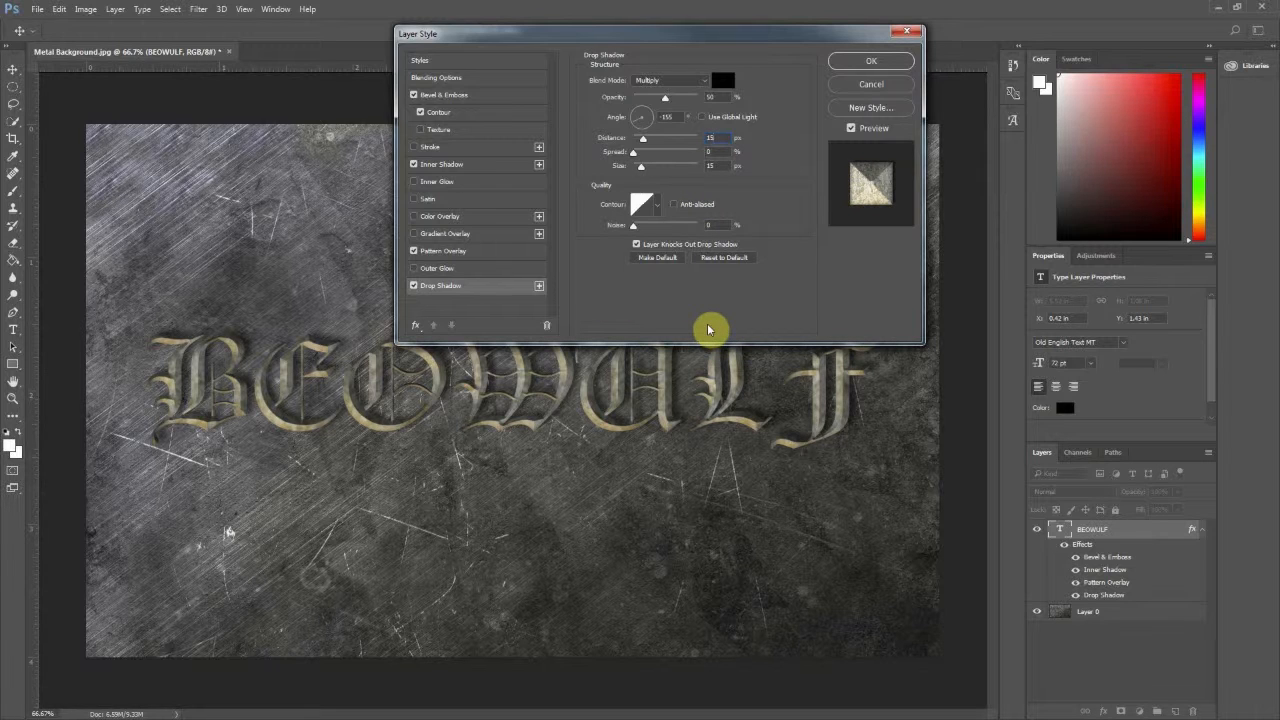
pyautogui.write('20')
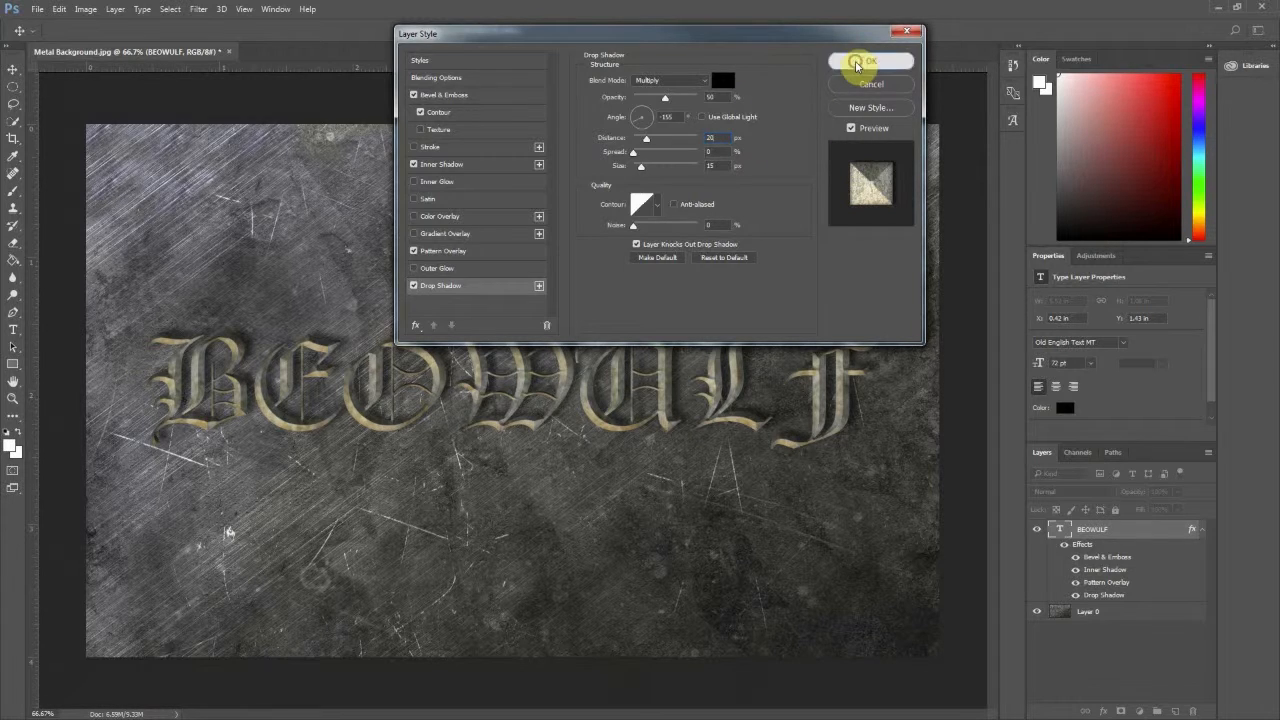
pyautogui.click(860, 60)
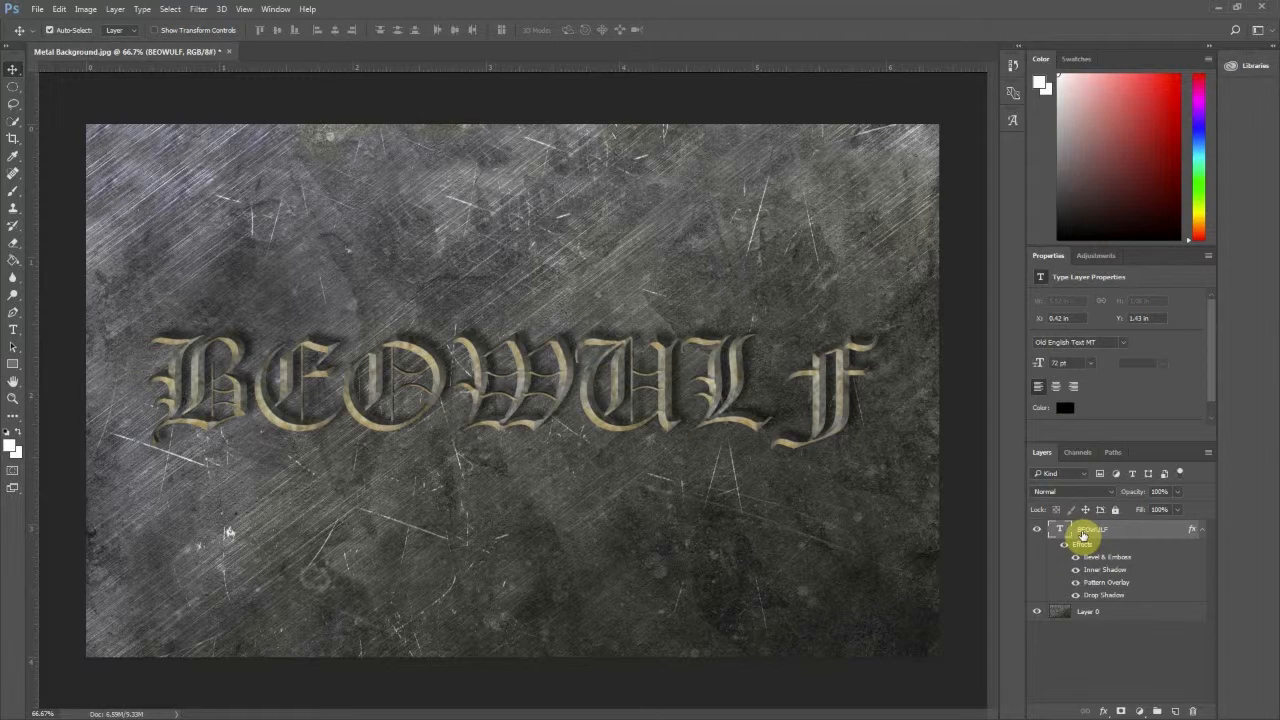
# - Duplicate the BEOWULF layer and hide the copy's Bevel & Emboss, Inner Shadow and Pattern Overlay effects
pyautogui.hotkey('ctrl', 'j')
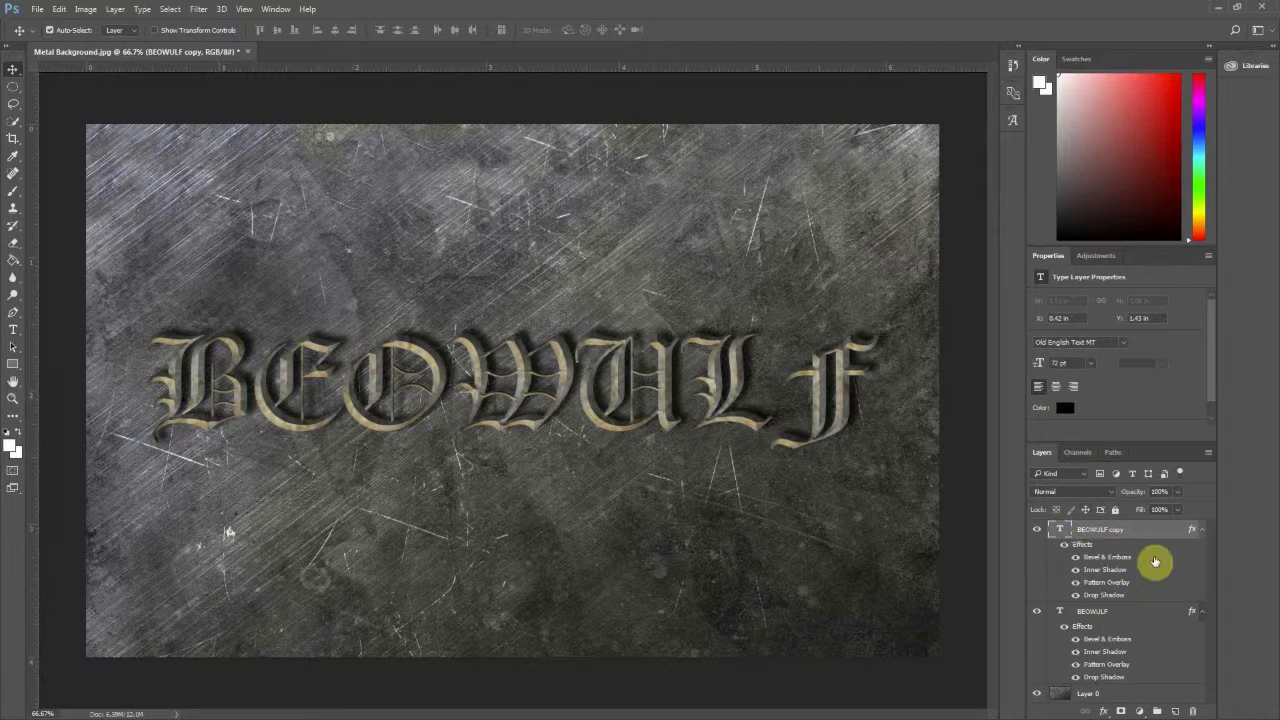
pyautogui.click(1076, 570)
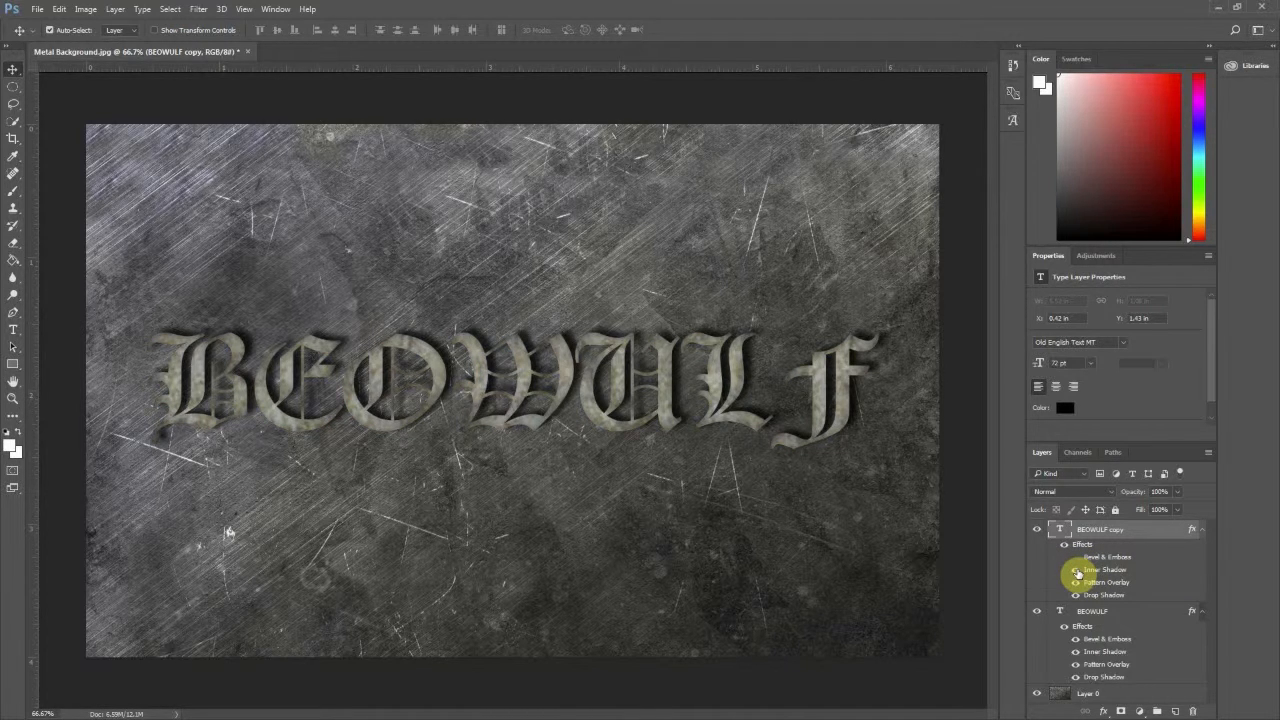
pyautogui.click(1076, 570)
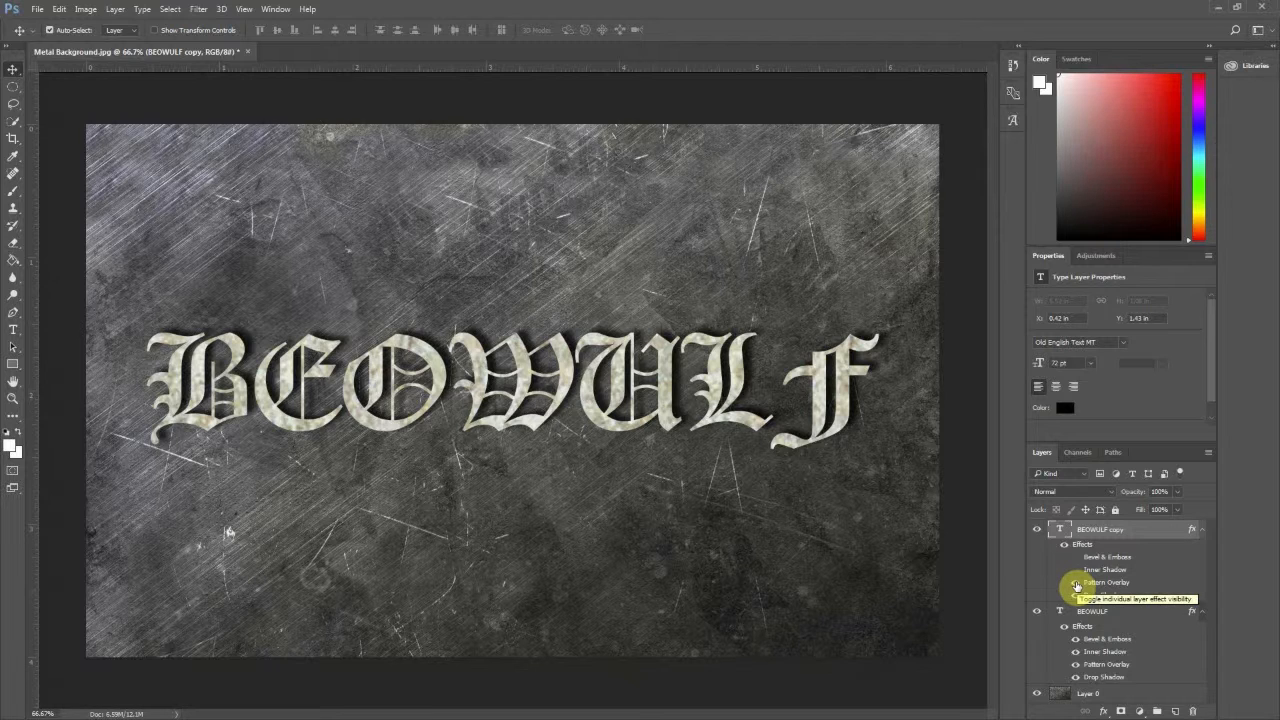
pyautogui.click(1076, 583)
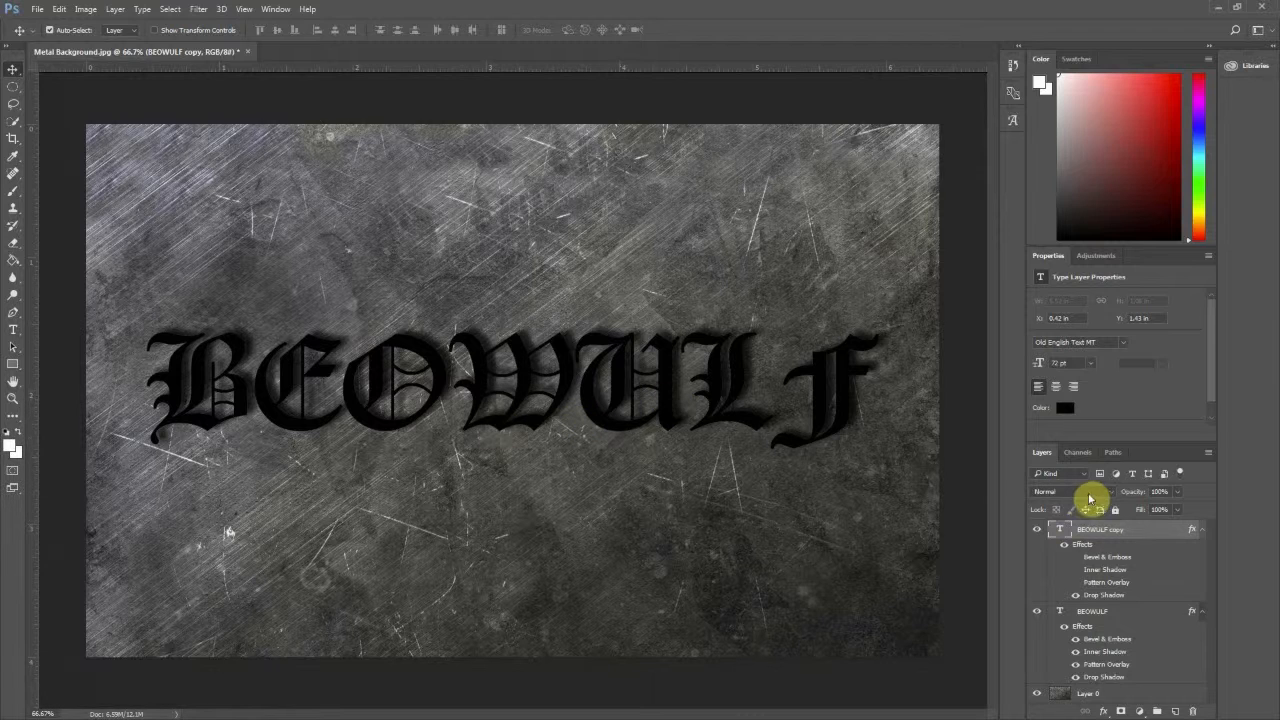
# - Set the BEOWULF copy layer's fill to 0% and review its Drop Shadow settings
pyautogui.click(1177, 509)
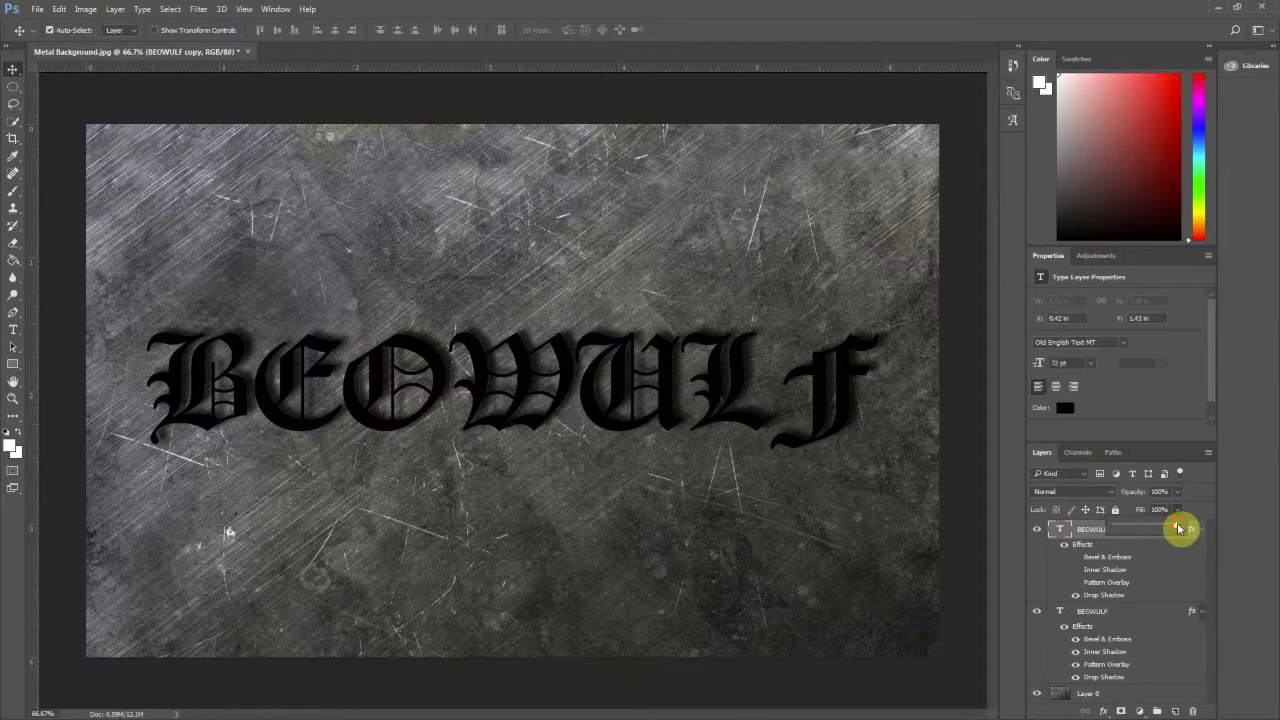
pyautogui.moveTo(1181, 528); pyautogui.dragTo(1108, 528)
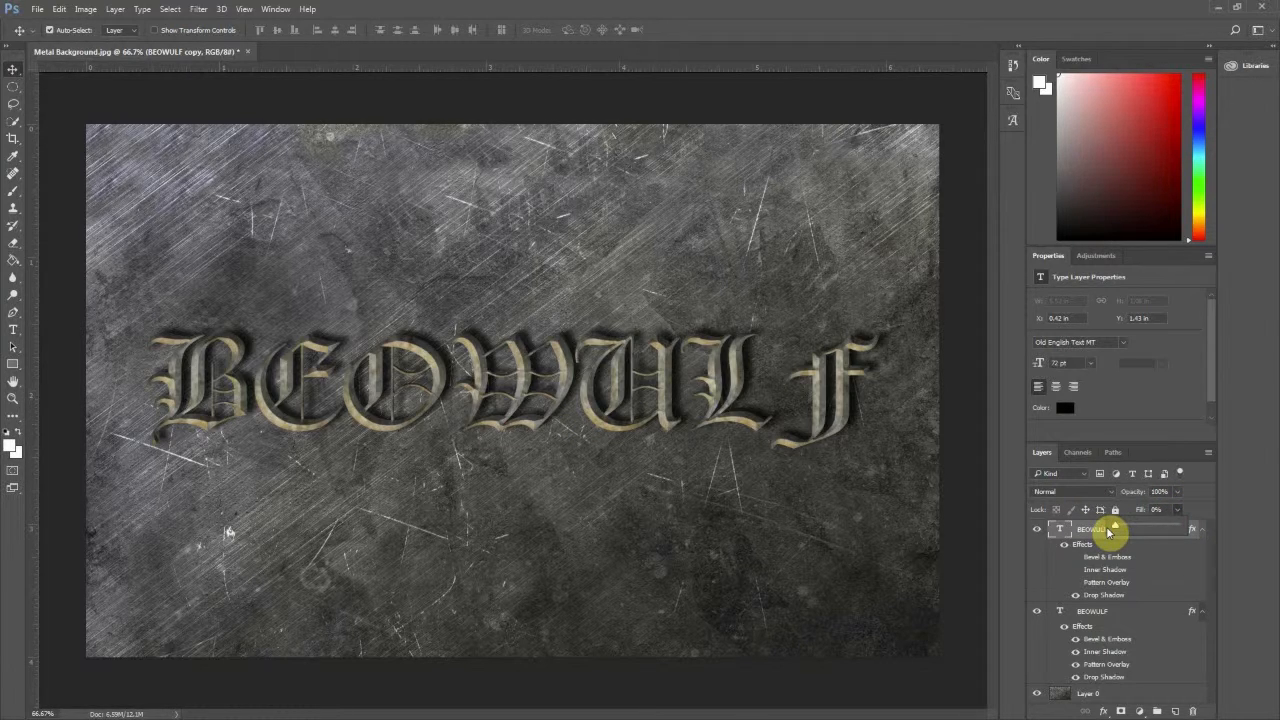
pyautogui.click(1208, 518)
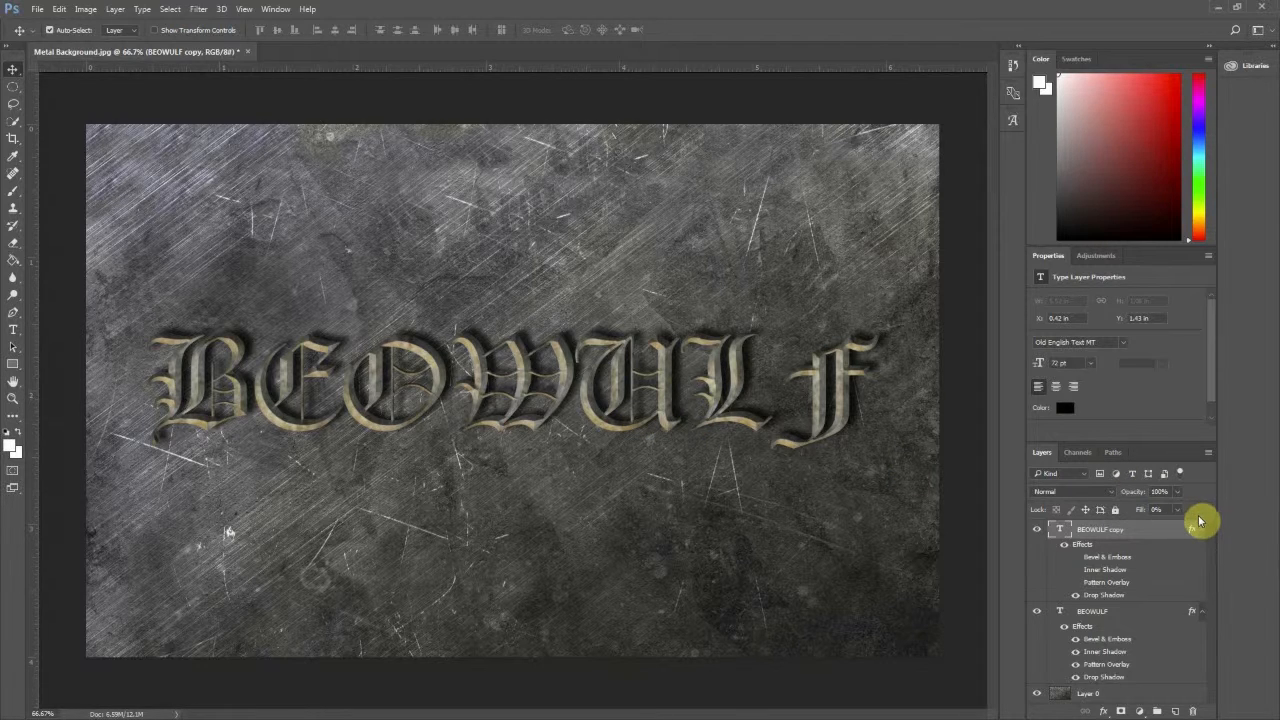
pyautogui.doubleClick(1106, 595)
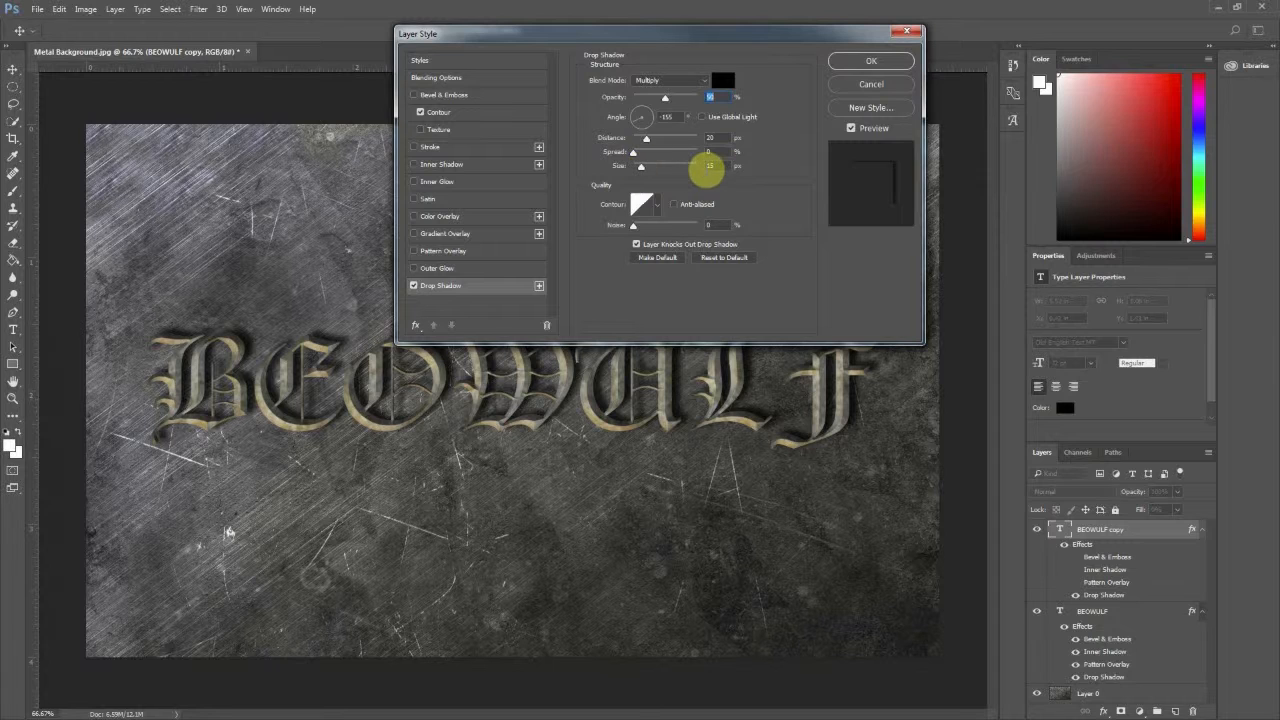
pyautogui.click(874, 63)
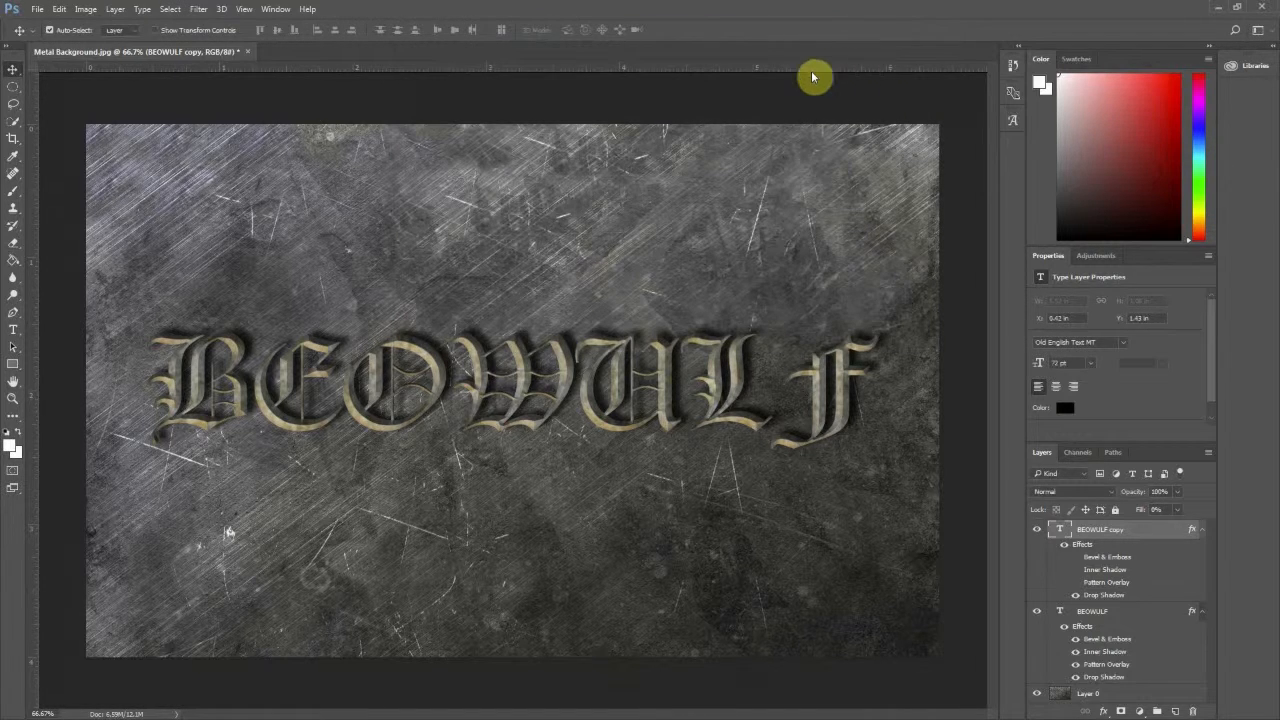